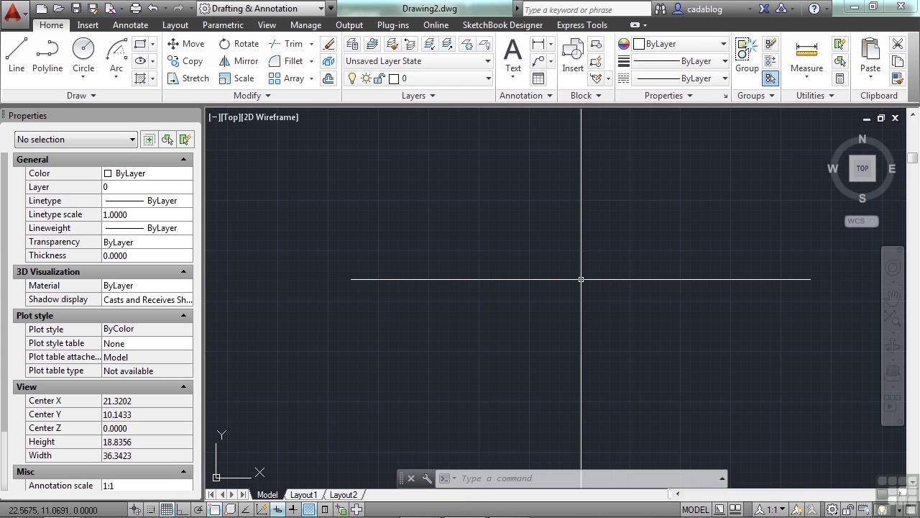
# Step: Open the drawing architectural_example-imperial.dwg
pyautogui.write('open')
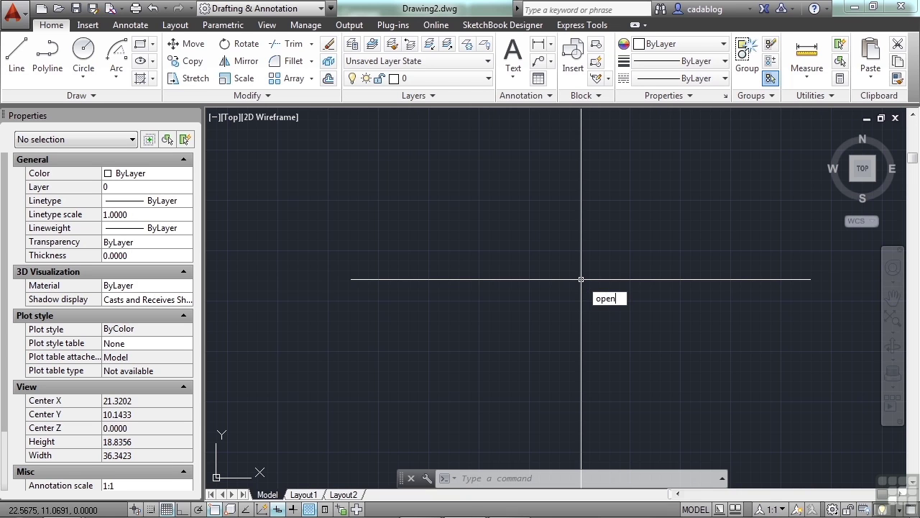
pyautogui.press('Return')
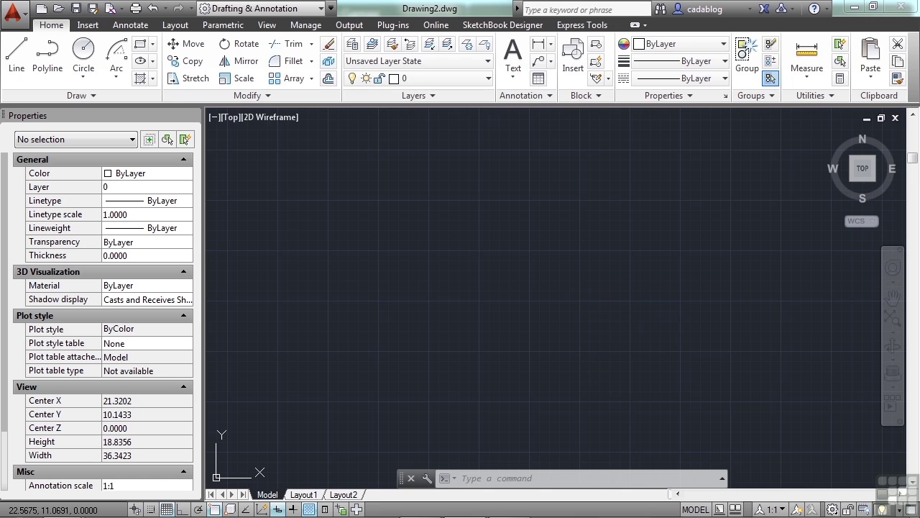
pyautogui.click(539, 116)
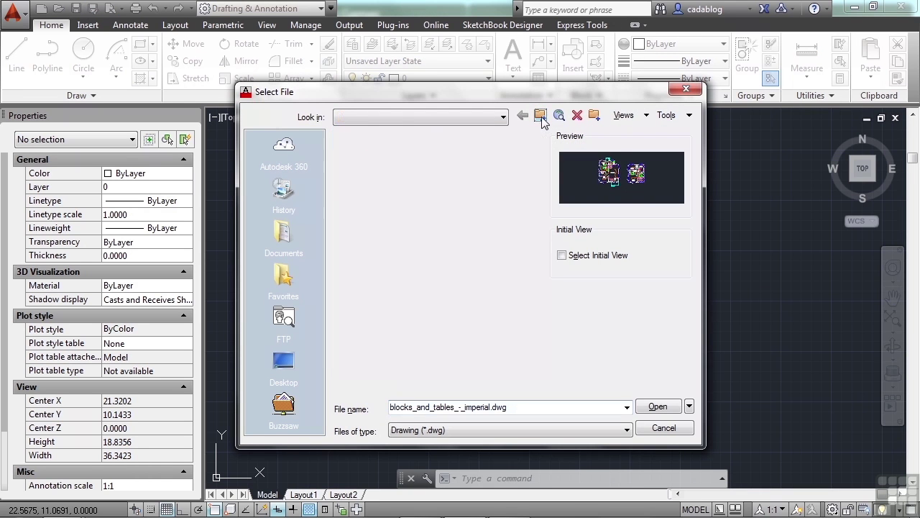
pyautogui.doubleClick(359, 235)
pyautogui.doubleClick(393, 154)
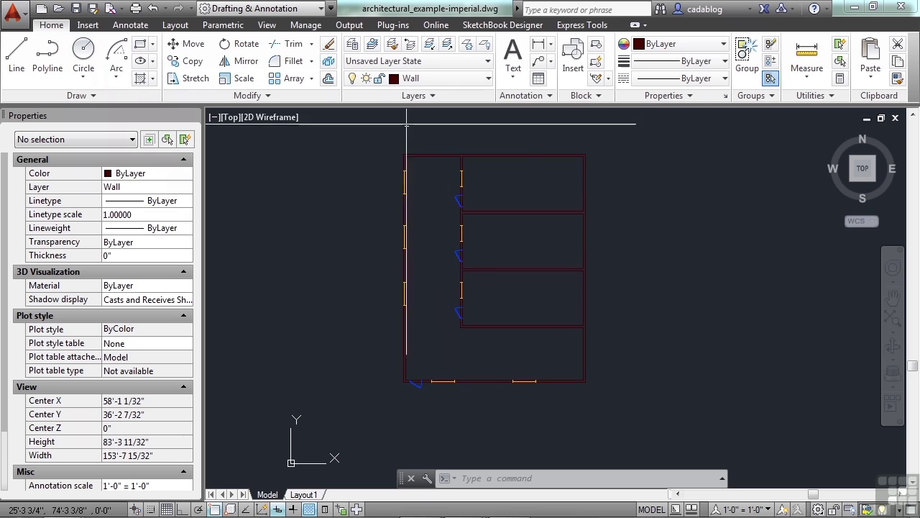
# Step: Examine the layer tools and the list of layers available for the current layer property
pyautogui.click(409, 98)
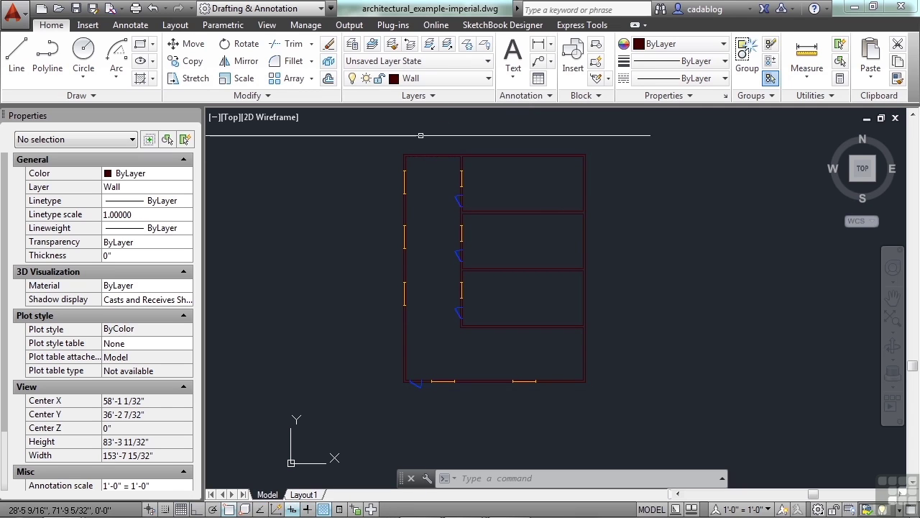
pyautogui.click(434, 98)
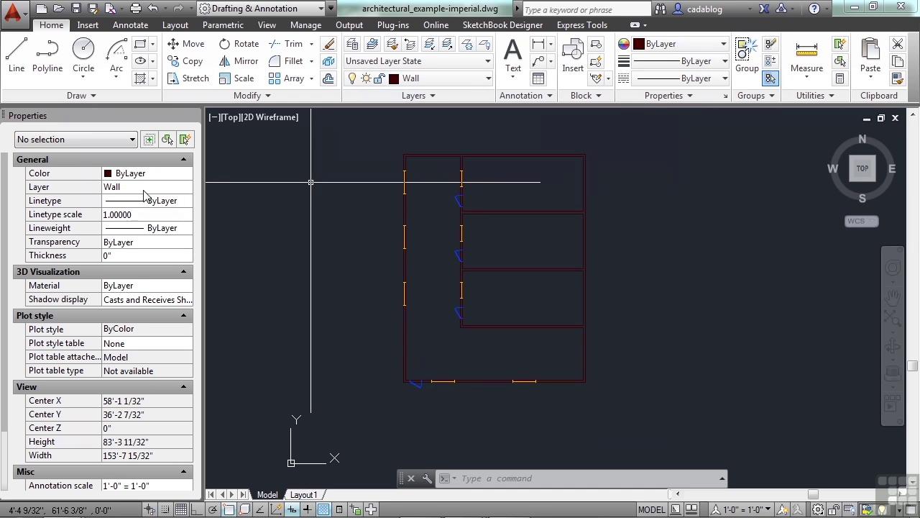
pyautogui.click(189, 189)
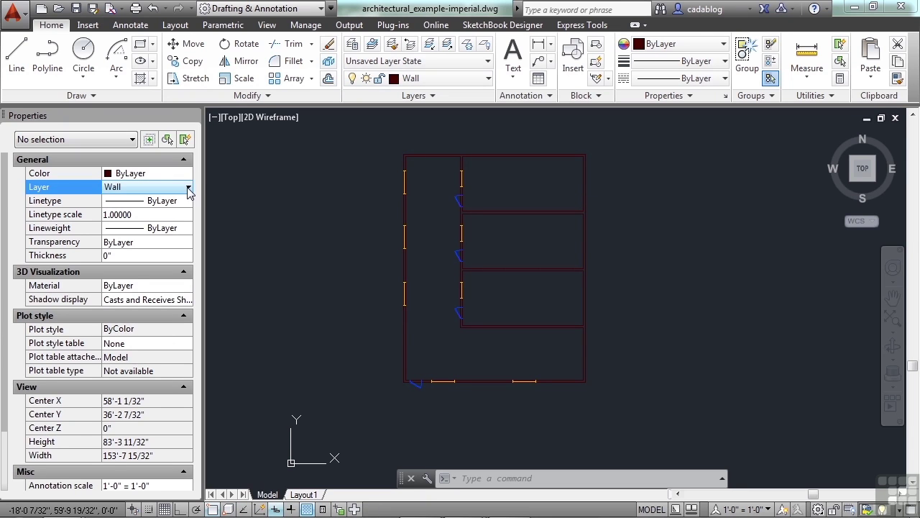
pyautogui.click(188, 189)
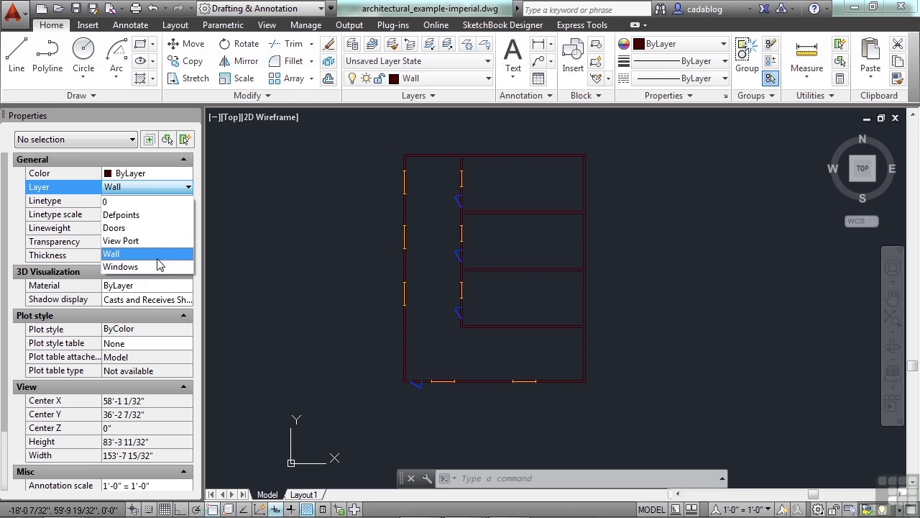
pyautogui.click(329, 274)
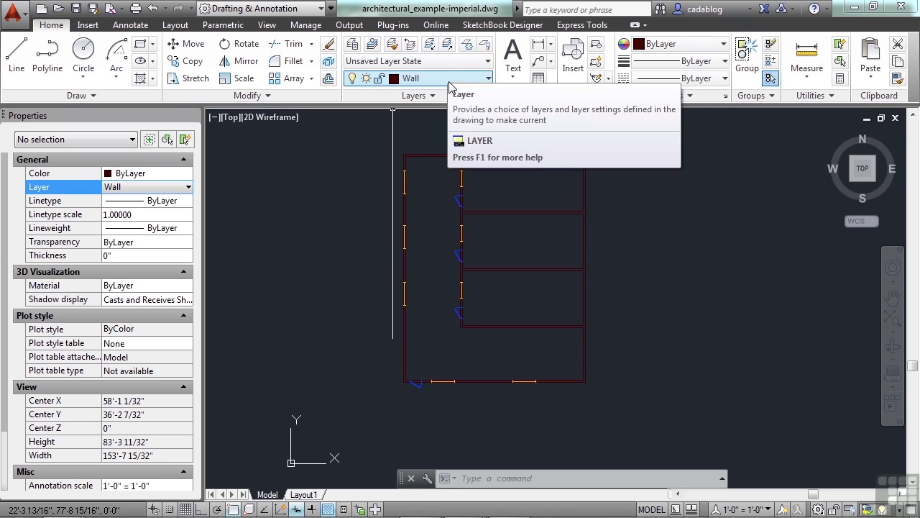
# Step: Make Windows the current layer and draw a near-vertical line about 15'-5" long to the right of the floor plan
pyautogui.click(486, 81)
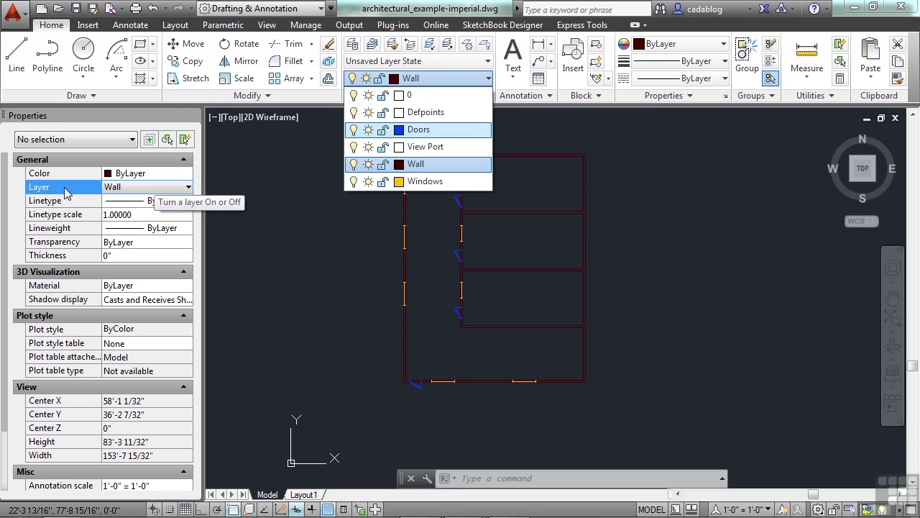
pyautogui.click(436, 185)
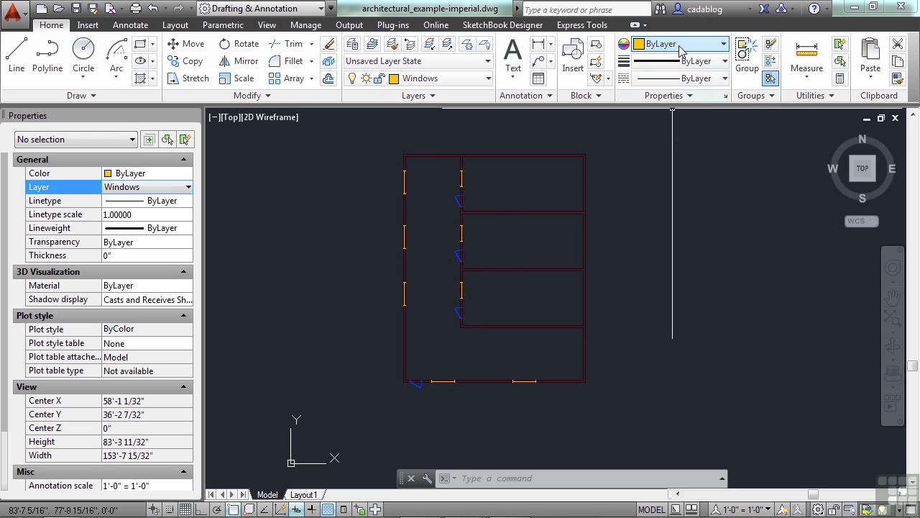
pyautogui.write('l')
pyautogui.press('Return')
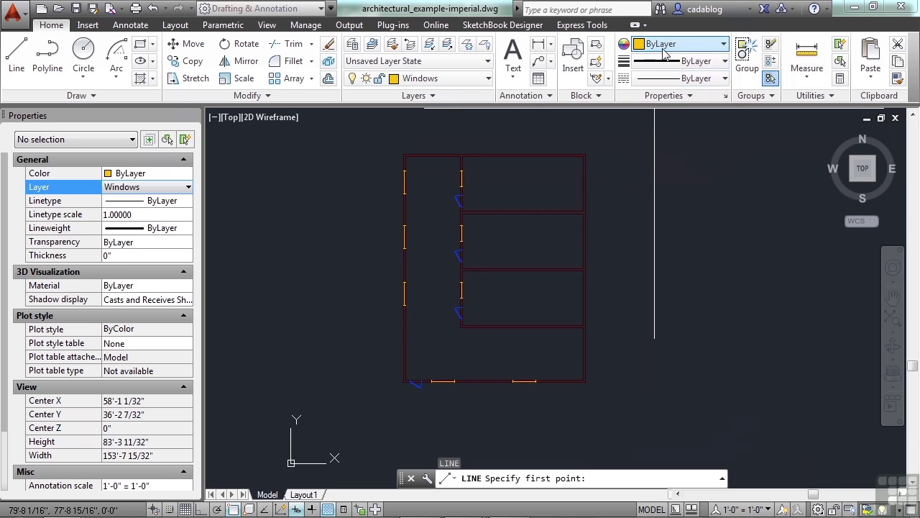
pyautogui.click(644, 264)
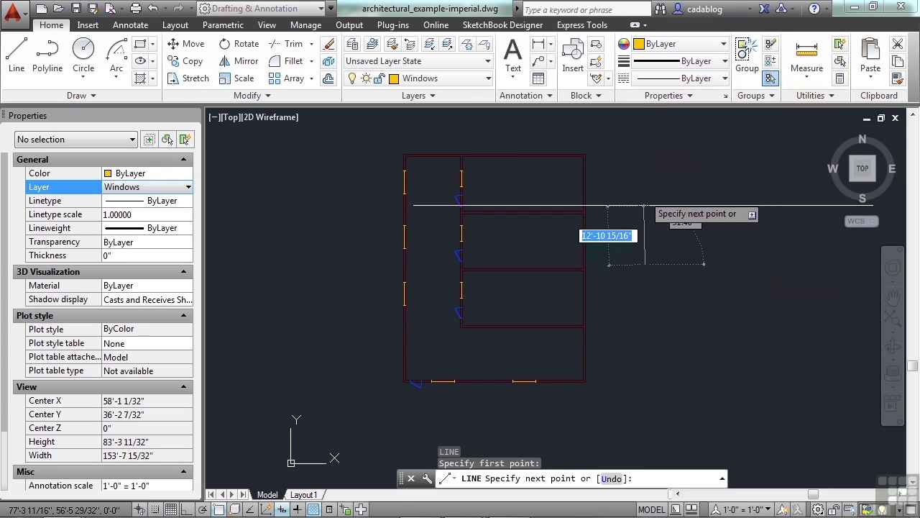
pyautogui.click(645, 195)
pyautogui.press('Return')
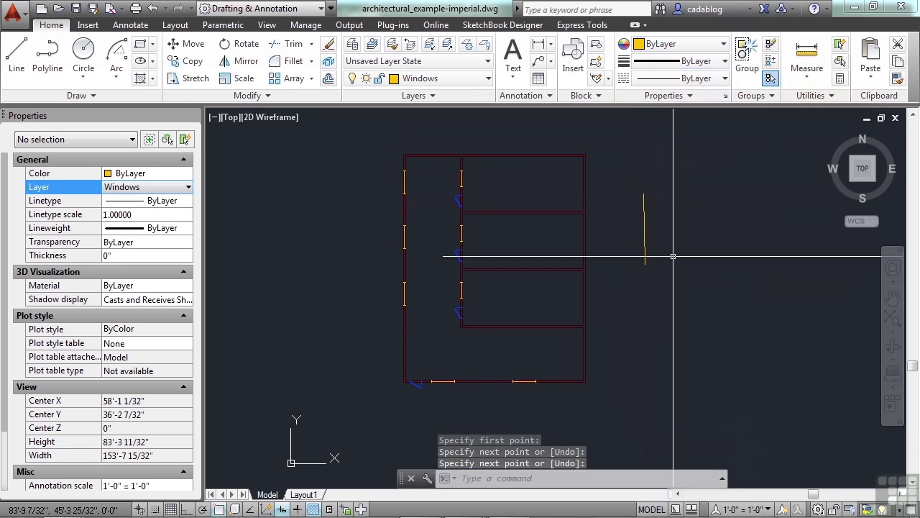
# Step: Make Wall the current layer and draw a second vertical line to the right of the Windows-layer line
pyautogui.click(487, 77)
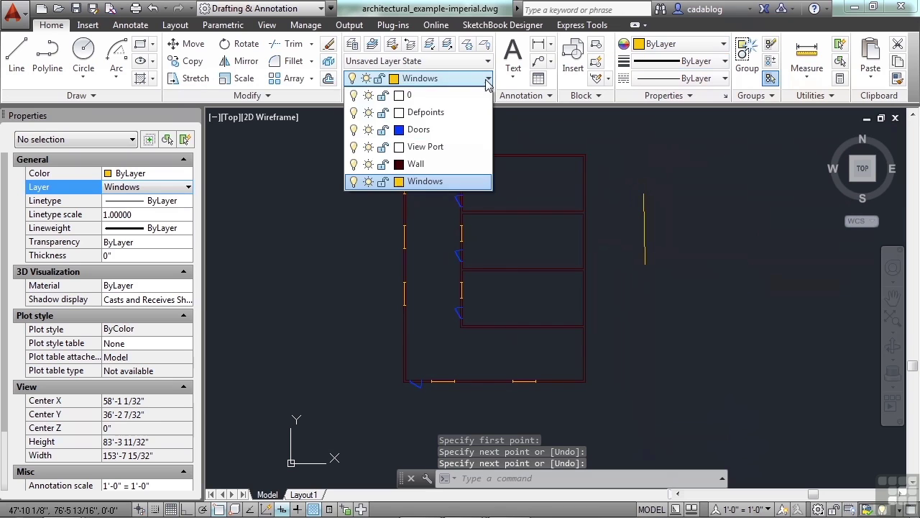
pyautogui.click(419, 167)
pyautogui.write('l')
pyautogui.press('Return')
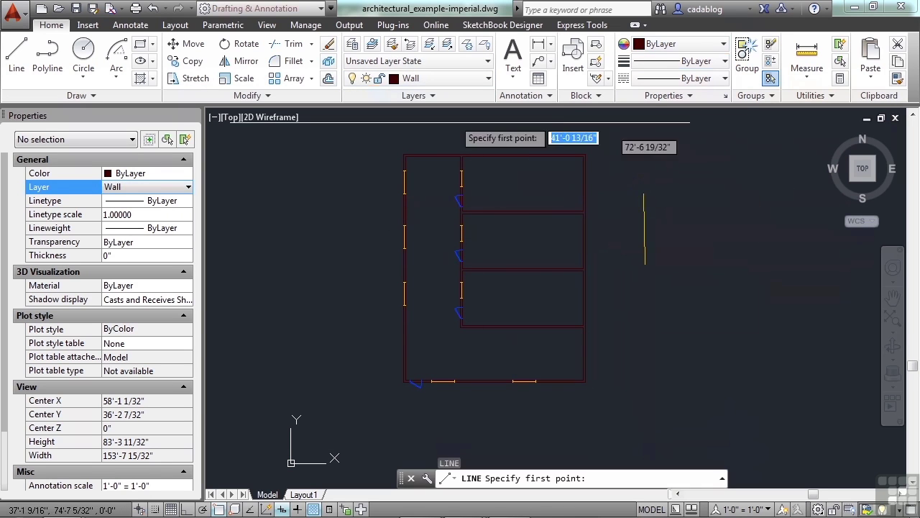
pyautogui.click(669, 260)
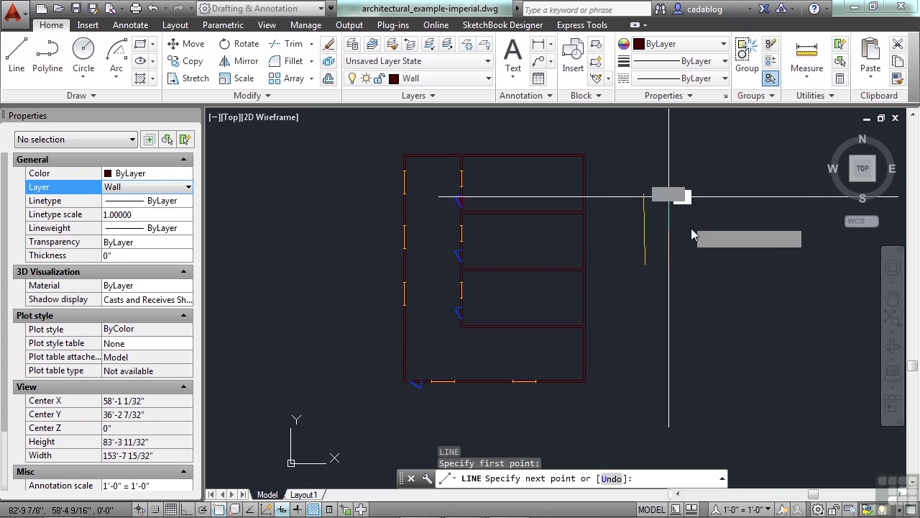
pyautogui.click(669, 197)
pyautogui.press('Return')
# Step: Override the color of the separate Windows-layer line beside the floor plan with Red
pyautogui.scroll(4, 663, 238)
pyautogui.moveTo(624, 271); pyautogui.dragTo(635, 306, button='middle')
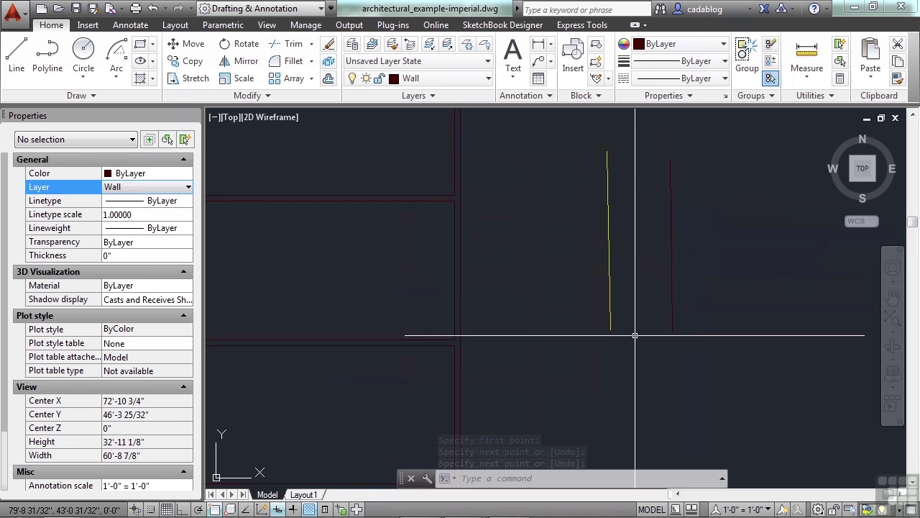
pyautogui.click(611, 256)
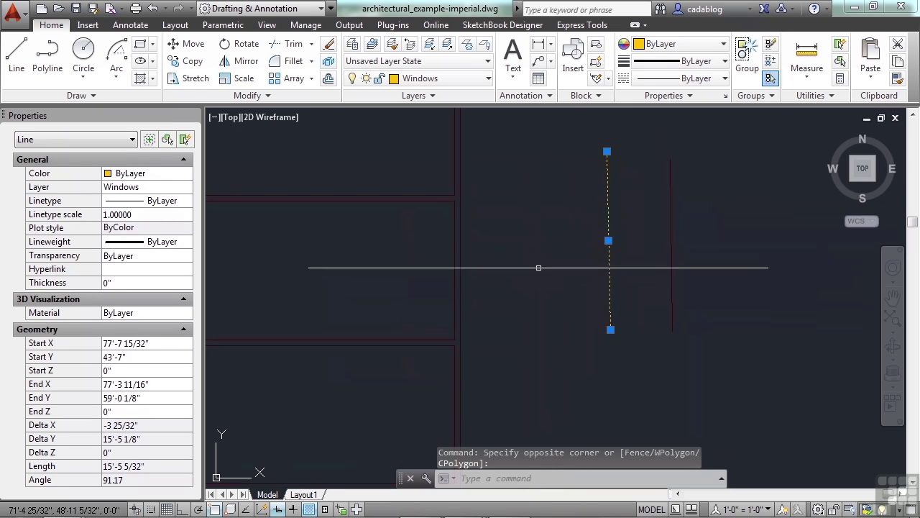
pyautogui.click(164, 179)
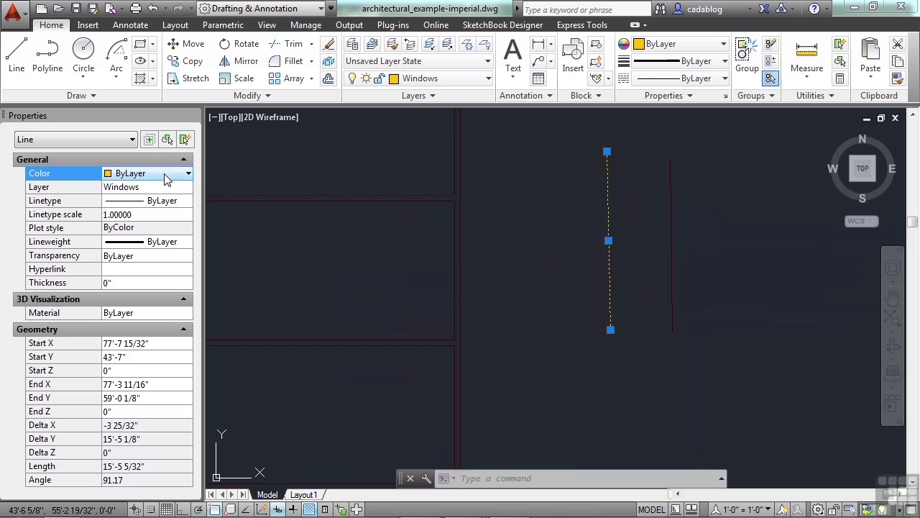
pyautogui.click(176, 174)
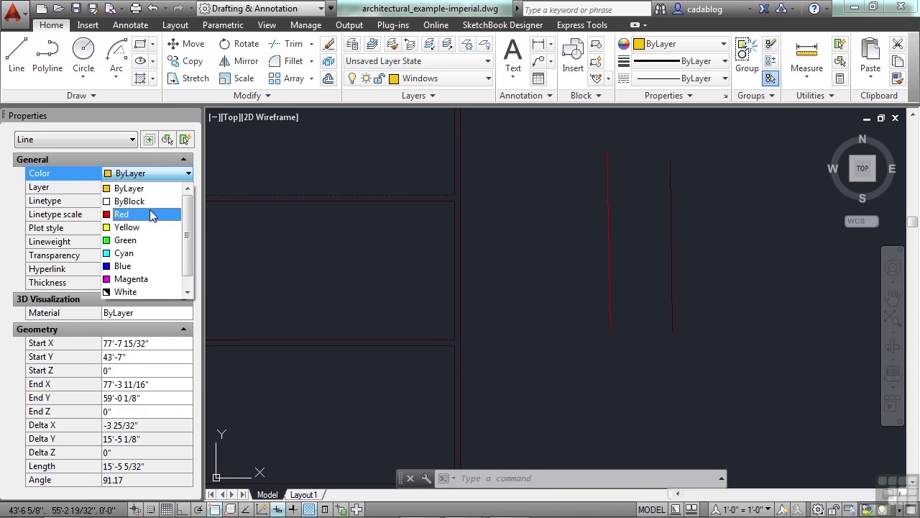
pyautogui.click(144, 212)
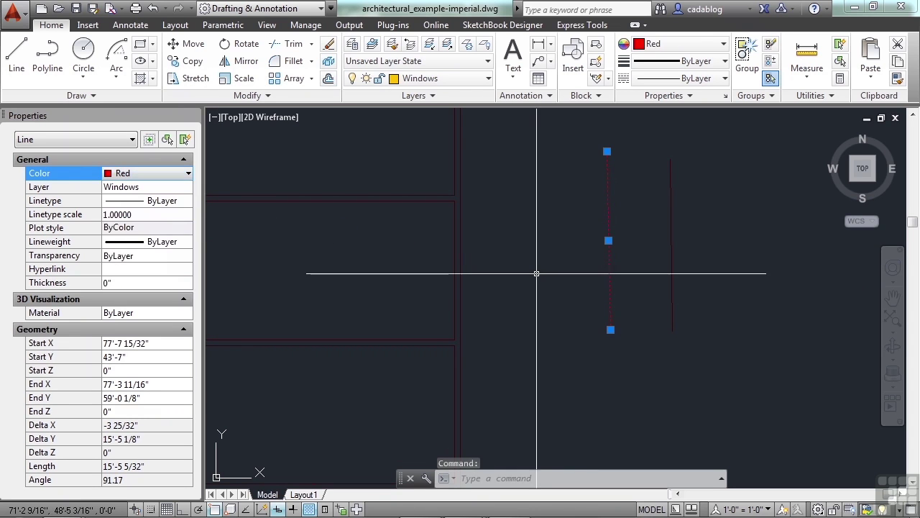
pyautogui.press('Escape')
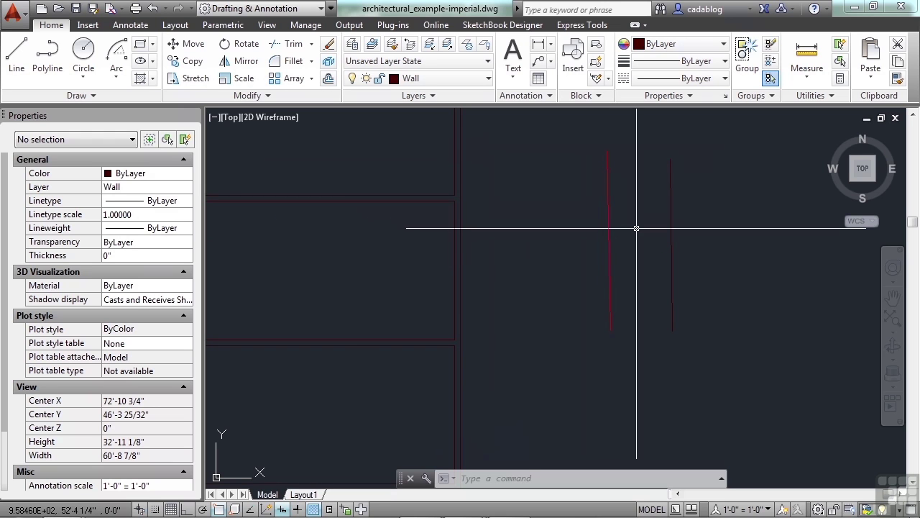
# Step: Inspect the layer and color properties of the red line beside the floor plan
pyautogui.scroll(-2, 637, 229)
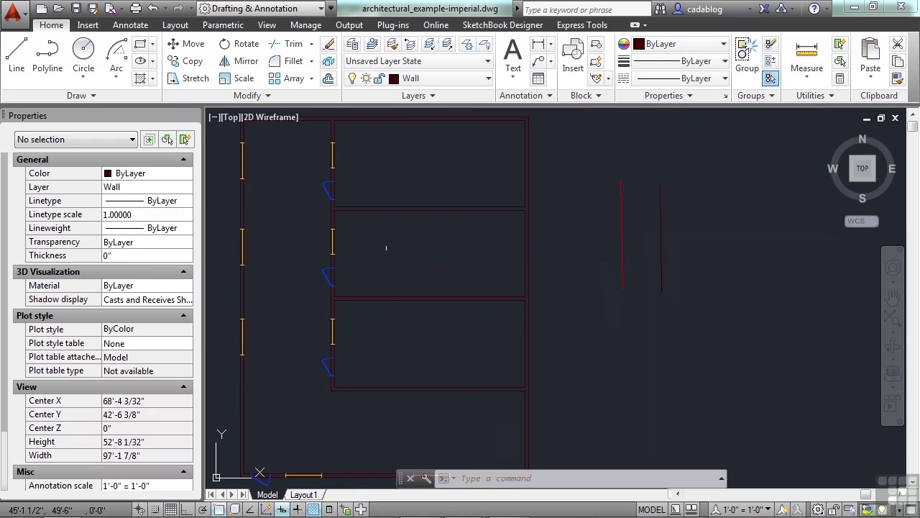
pyautogui.click(633, 235)
pyautogui.click(603, 238)
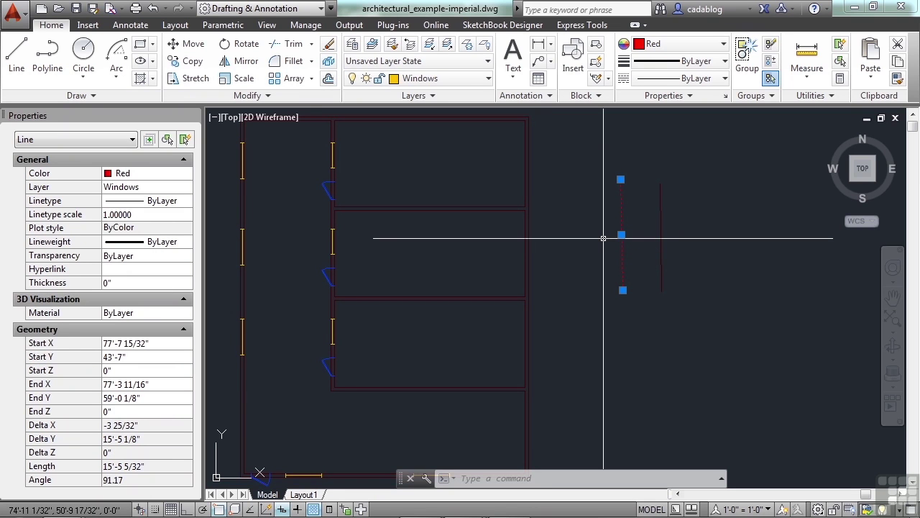
pyautogui.press('Escape')
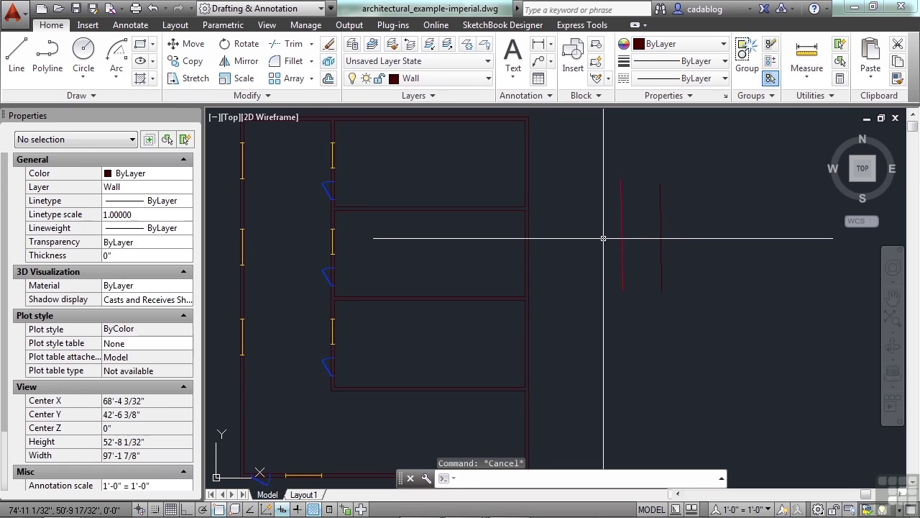
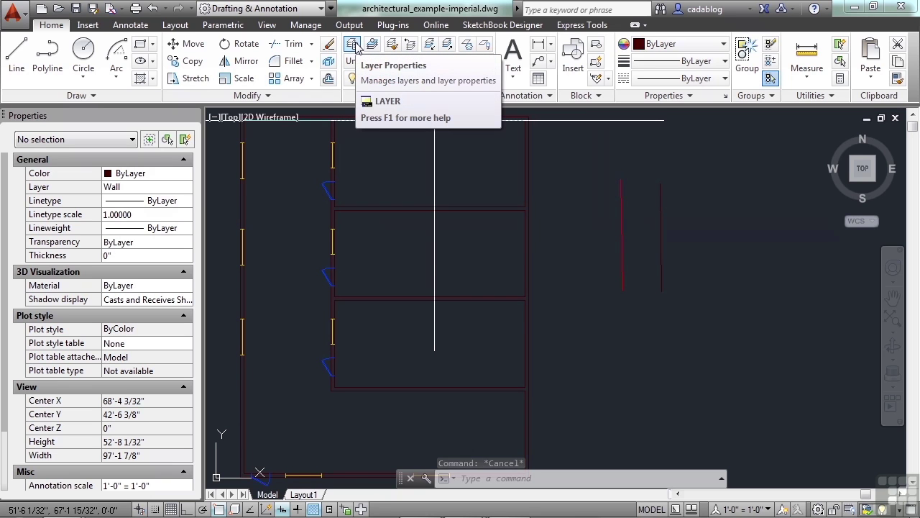
# Step: Open the Layer Properties Manager, docking and widening it in place of the closed Properties palette
pyautogui.click(354, 44)
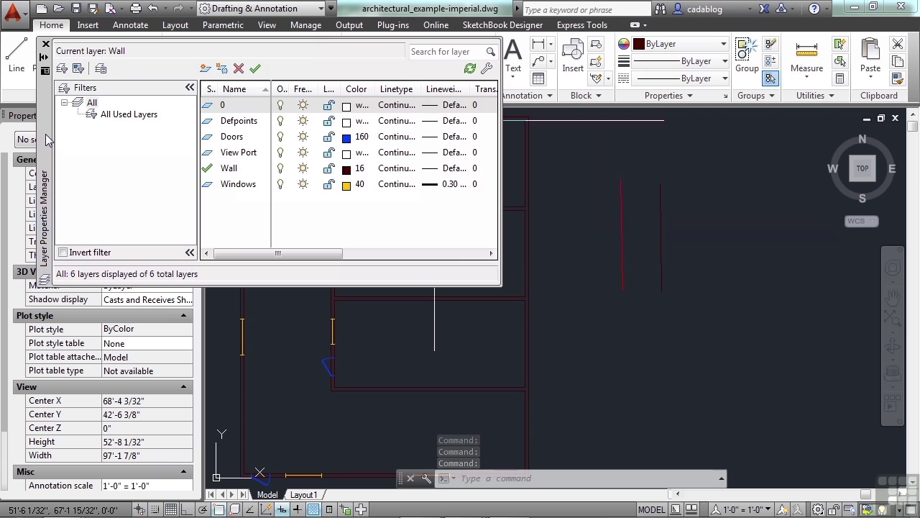
pyautogui.moveTo(45, 144)
pyautogui.mouseDown()
pyautogui.moveTo(259, 194)
pyautogui.moveTo(218, 191)
pyautogui.mouseUp()
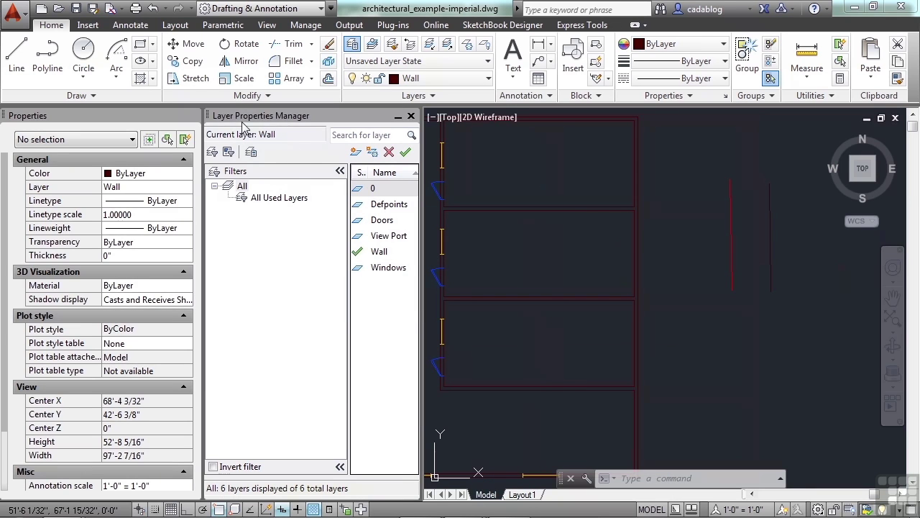
pyautogui.click(192, 117)
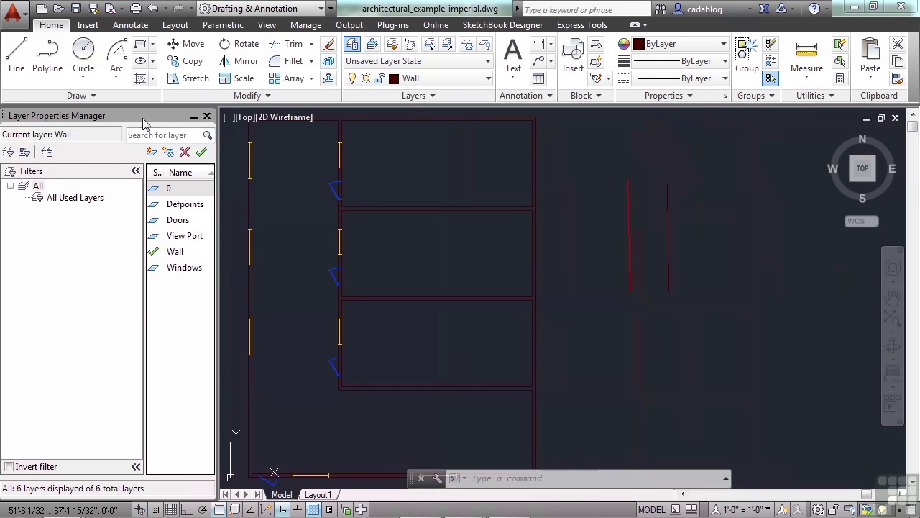
pyautogui.moveTo(219, 230); pyautogui.dragTo(269, 230)
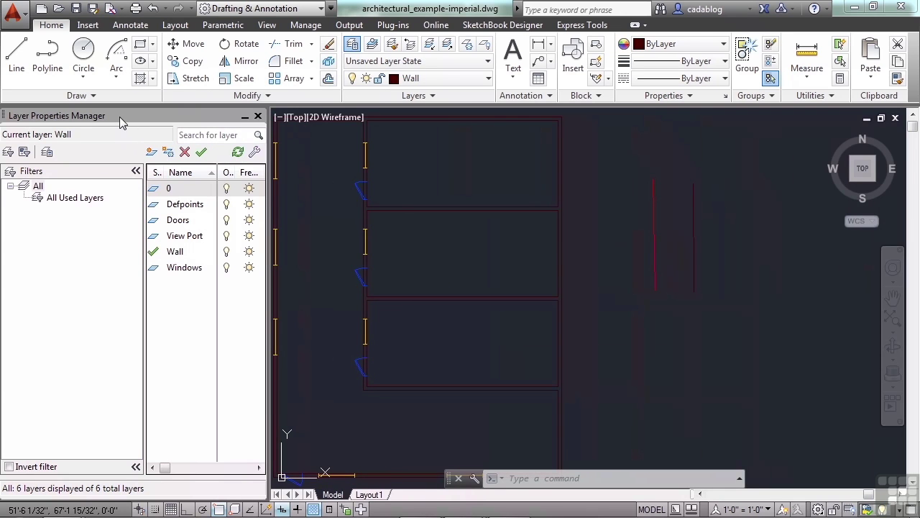
# Step: Dock the Layer Properties Manager horizontally above the ribbon
pyautogui.moveTo(120, 116); pyautogui.dragTo(274, 181)
pyautogui.moveTo(311, 207); pyautogui.dragTo(314, 175)
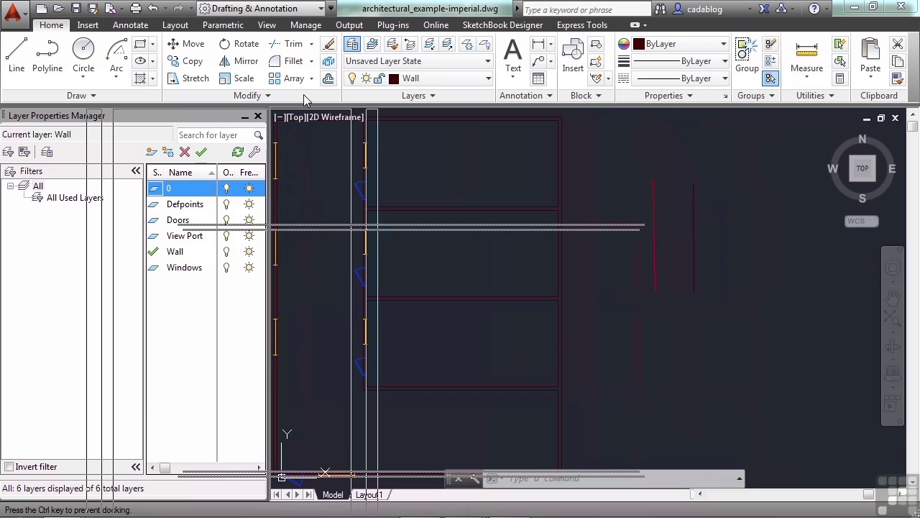
pyautogui.moveTo(306, 99); pyautogui.dragTo(306, 100)
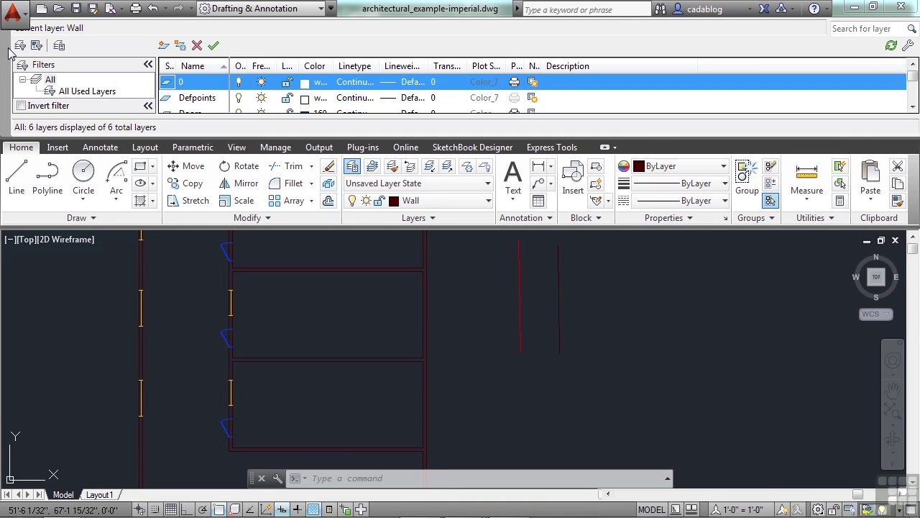
# Step: Float the Layer Properties Manager over the drawing area and narrow its Filters pane
pyautogui.moveTo(6, 51); pyautogui.dragTo(61, 223)
pyautogui.moveTo(99, 267)
pyautogui.mouseDown()
pyautogui.moveTo(121, 282)
pyautogui.moveTo(108, 308)
pyautogui.mouseUp()
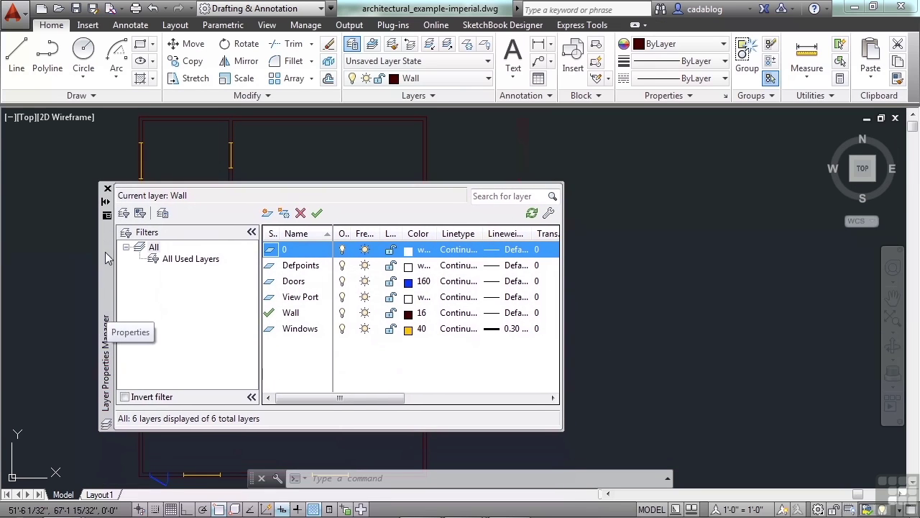
pyautogui.moveTo(261, 259); pyautogui.dragTo(226, 266)
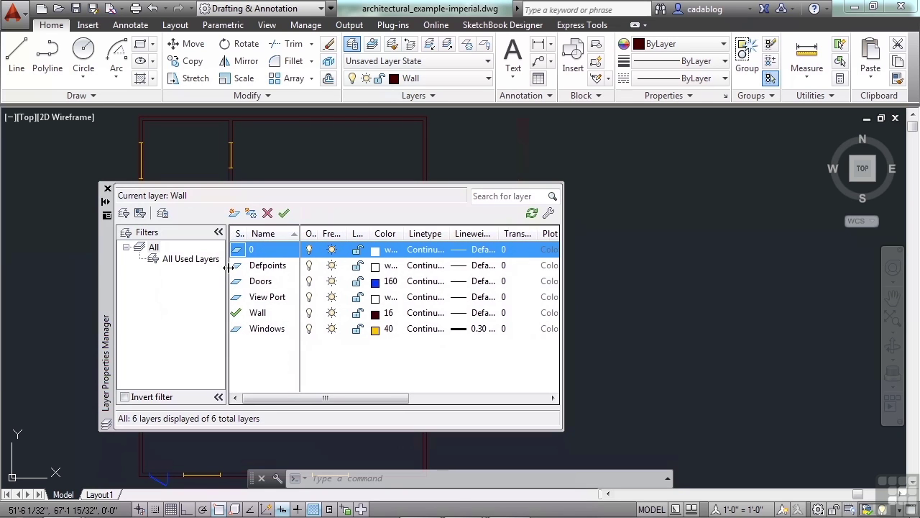
# Step: Widen the Layer Properties Manager, fit its On and Freeze columns to their headings, and close it
pyautogui.moveTo(563, 296); pyautogui.dragTo(806, 297)
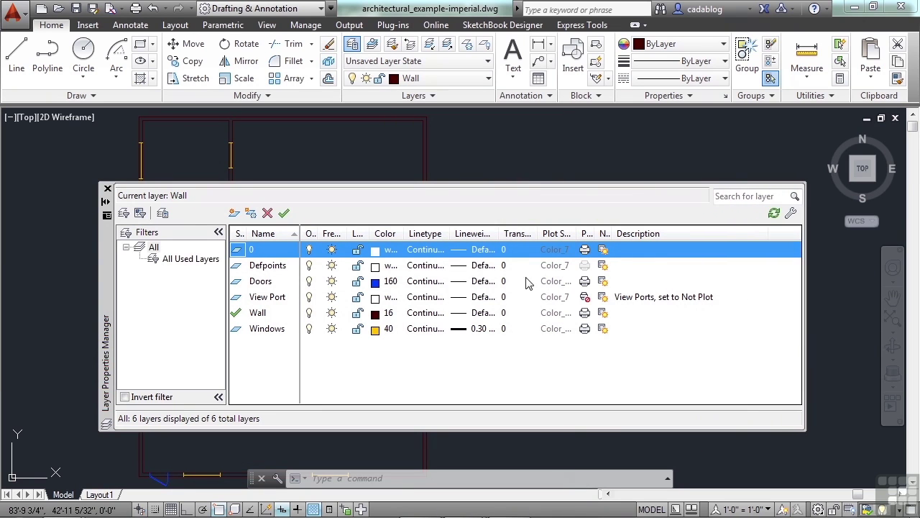
pyautogui.doubleClick(320, 234)
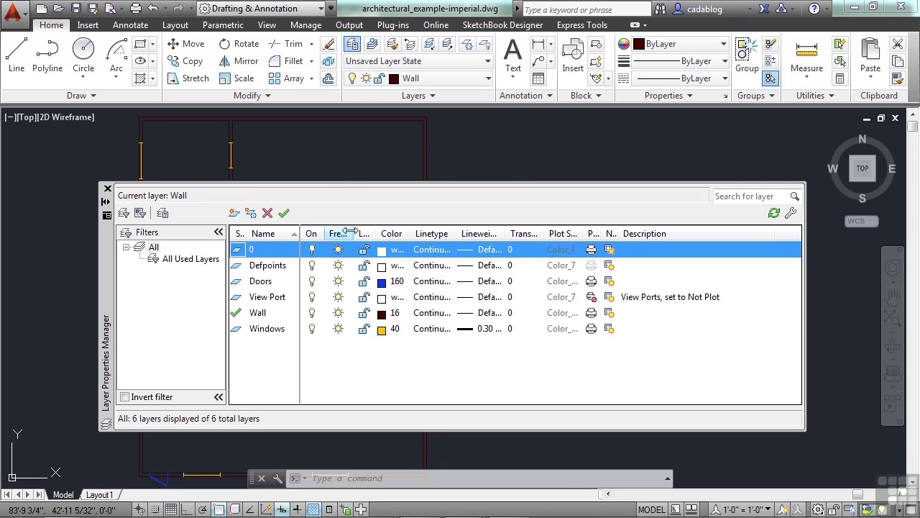
pyautogui.doubleClick(355, 233)
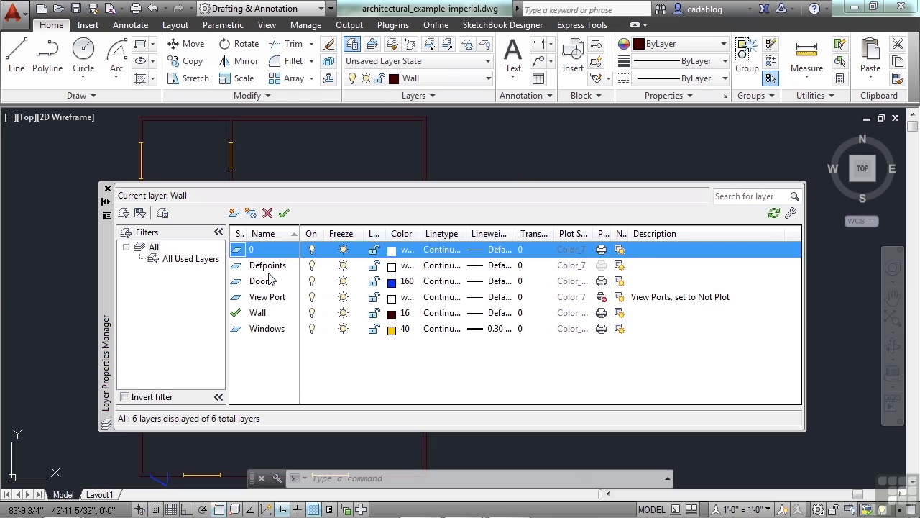
pyautogui.click(108, 190)
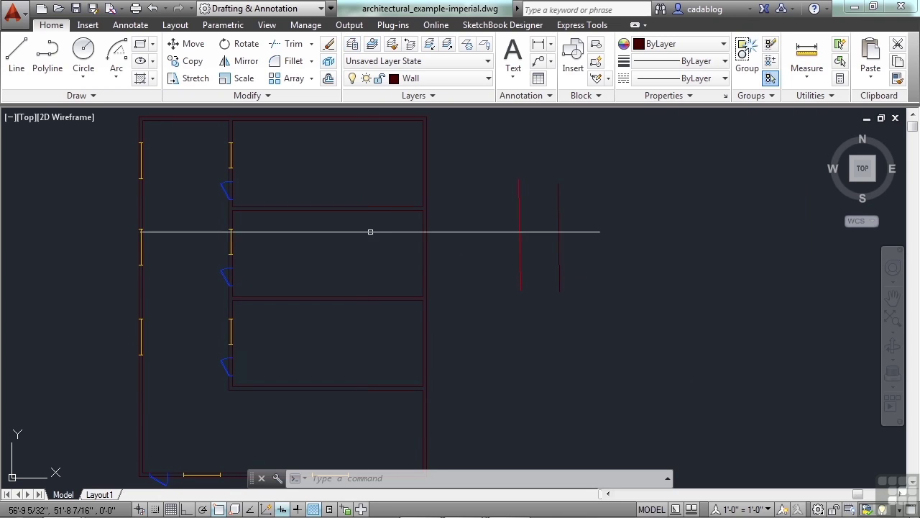
# Step: Make the Doors layer current by picking the uppermost door in the floor plan
pyautogui.click(372, 45)
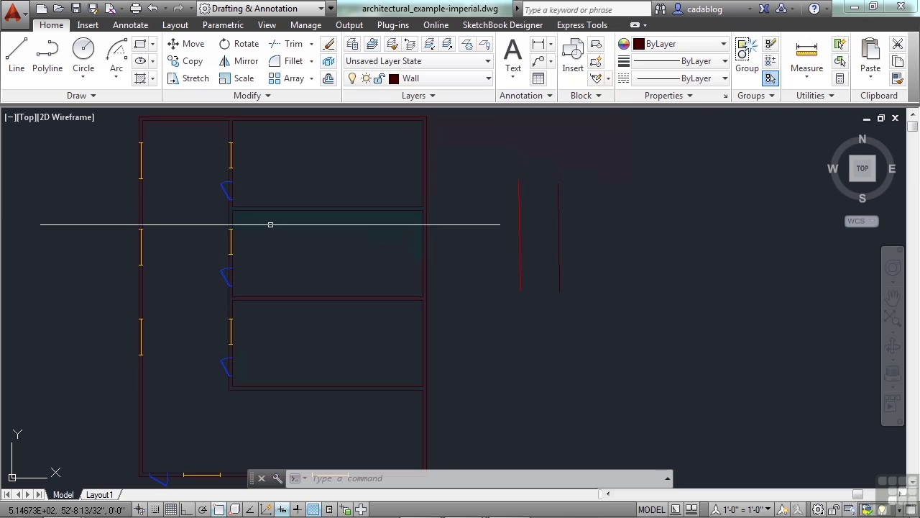
pyautogui.click(225, 189)
pyautogui.scroll(5, 209, 183)
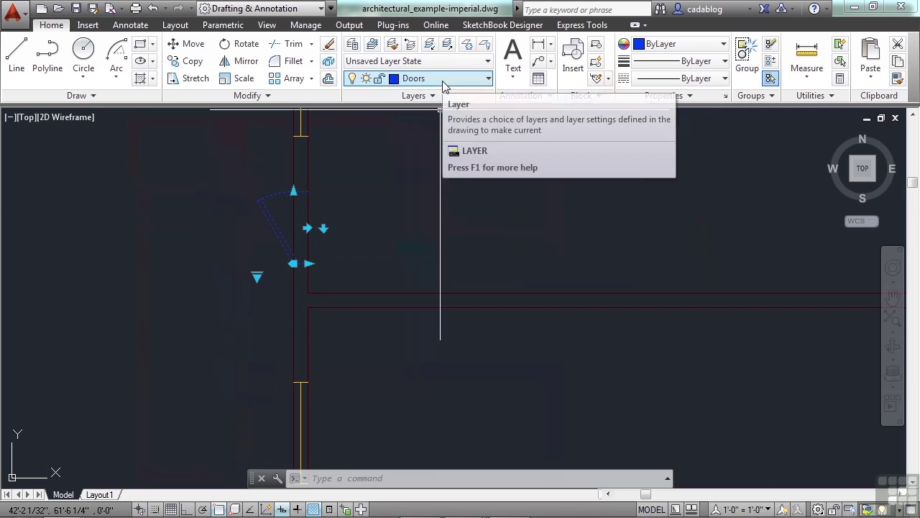
pyautogui.click(372, 45)
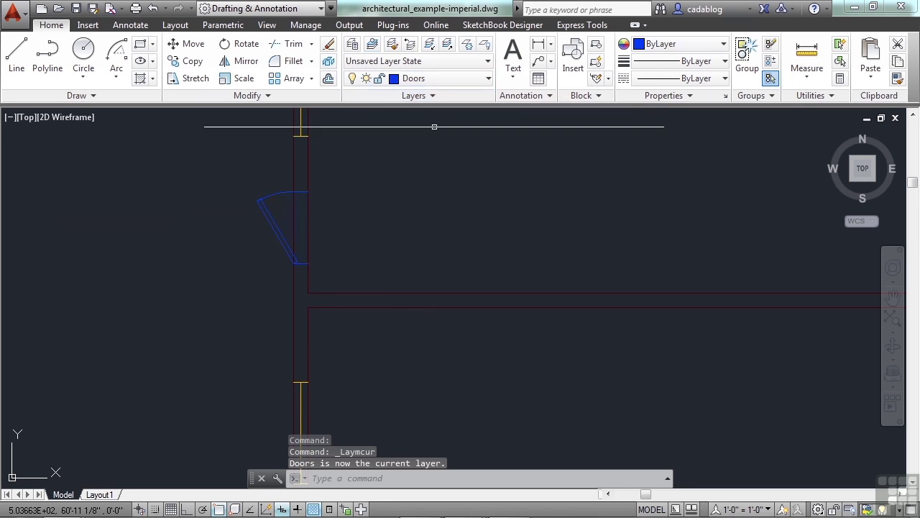
# Step: Make the Wall layer current by picking the horizontal wall line below the upper room
pyautogui.click(422, 296)
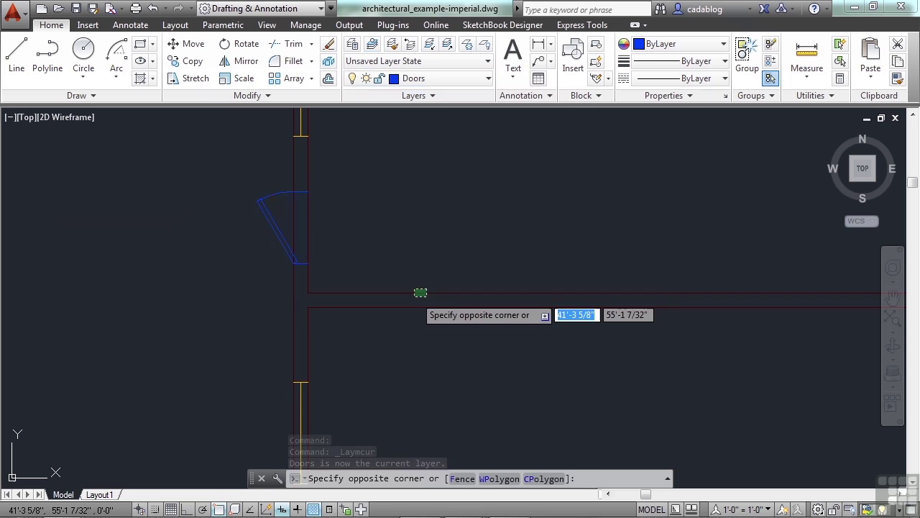
pyautogui.click(421, 271)
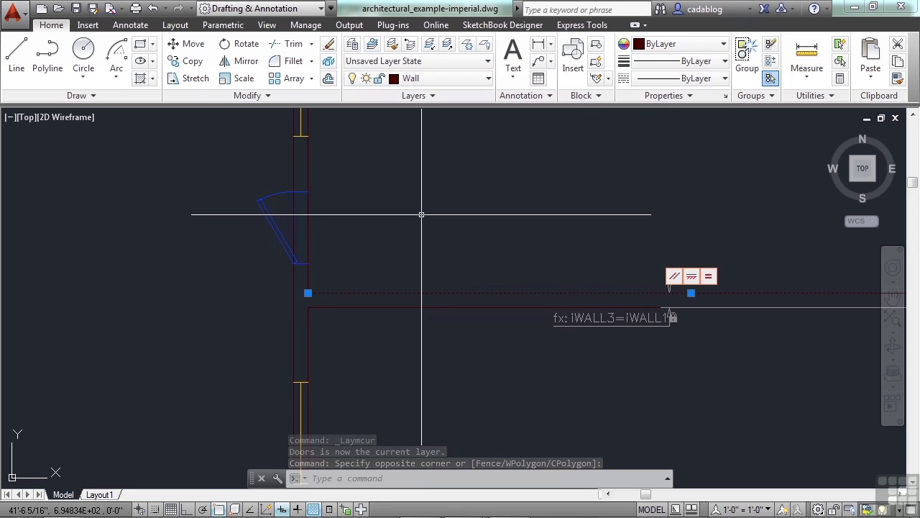
pyautogui.click(372, 45)
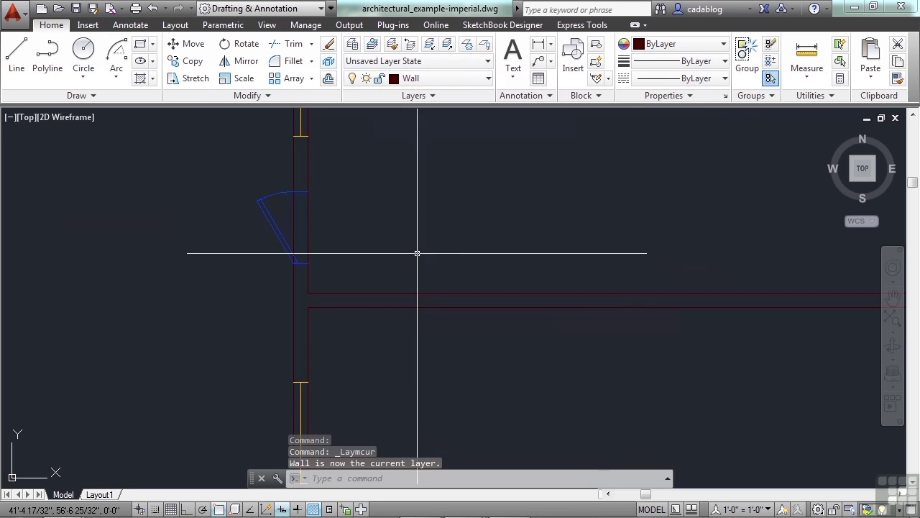
# Step: Check the list of available layers and make the upper door's layer, Doors, current
pyautogui.scroll(-2, 393, 254)
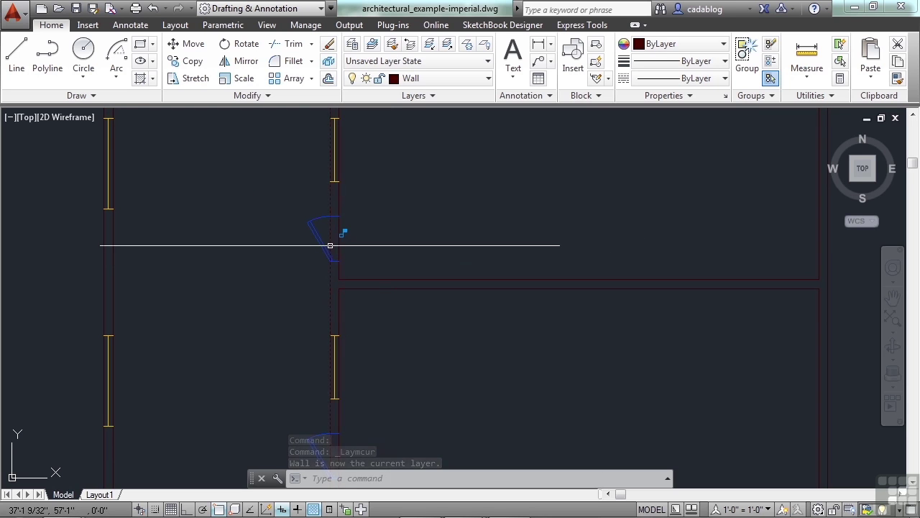
pyautogui.click(485, 78)
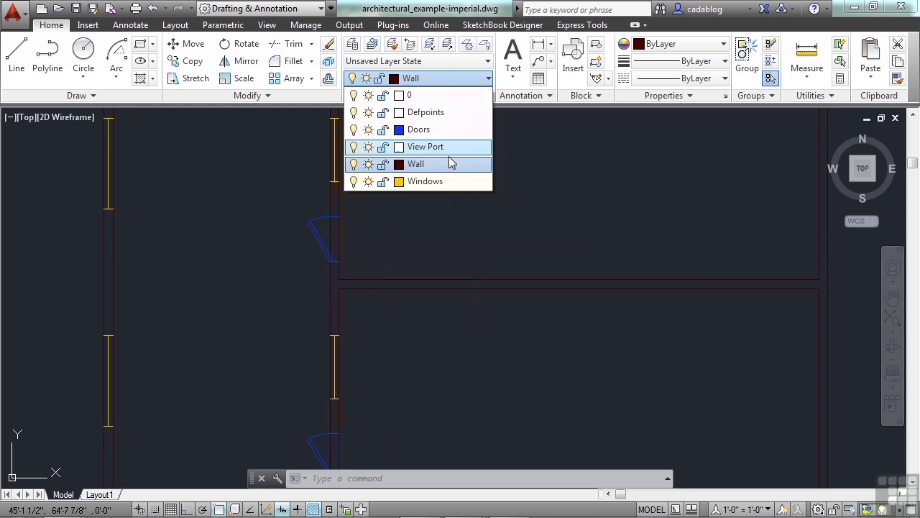
pyautogui.click(476, 228)
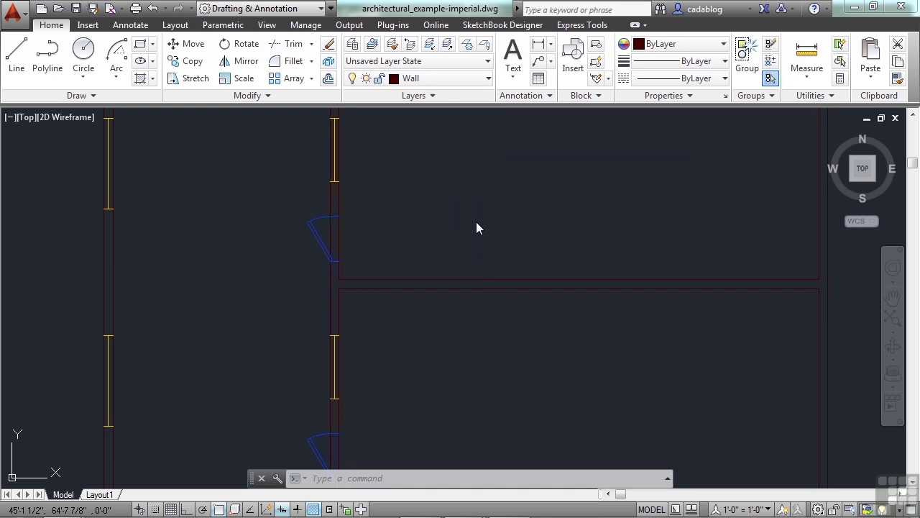
pyautogui.click(316, 243)
pyautogui.click(297, 195)
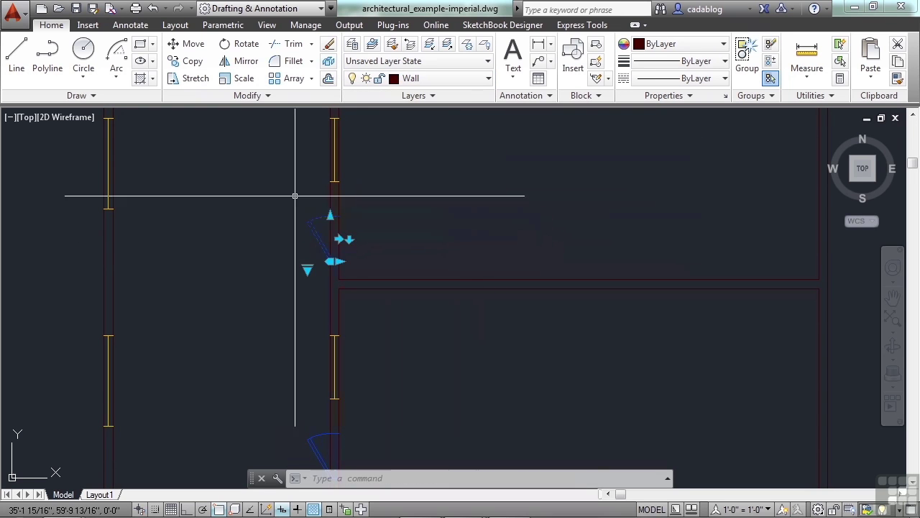
pyautogui.click(371, 44)
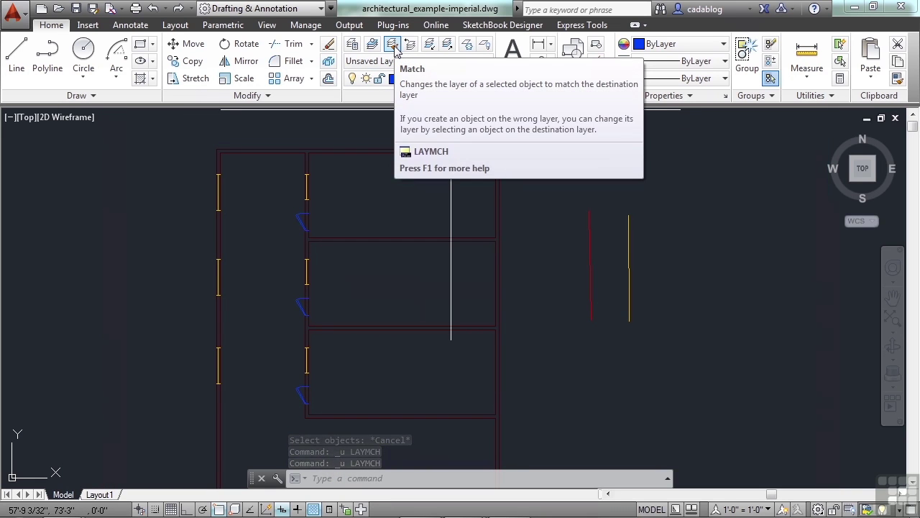
# Step: Use layer Match to move the outer and dividing walls around the two upper right rooms to the layer of the yellow line
pyautogui.click(393, 48)
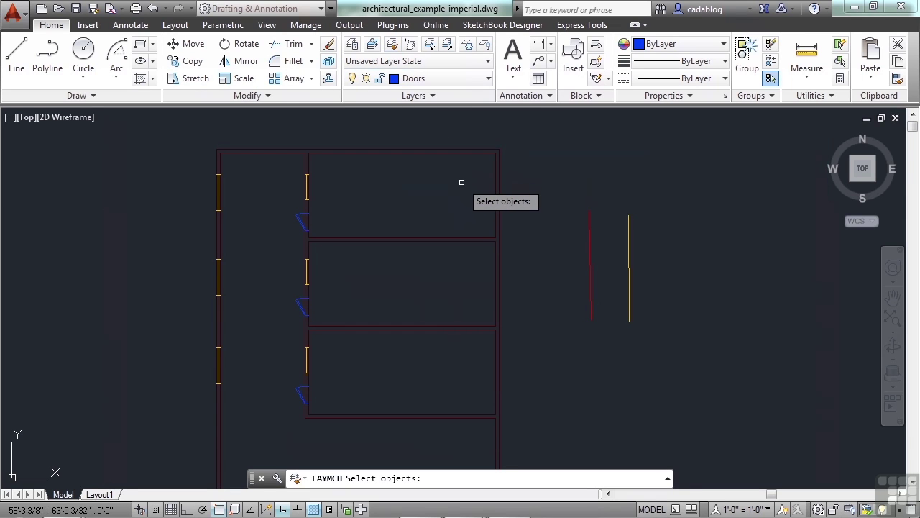
pyautogui.click(511, 137)
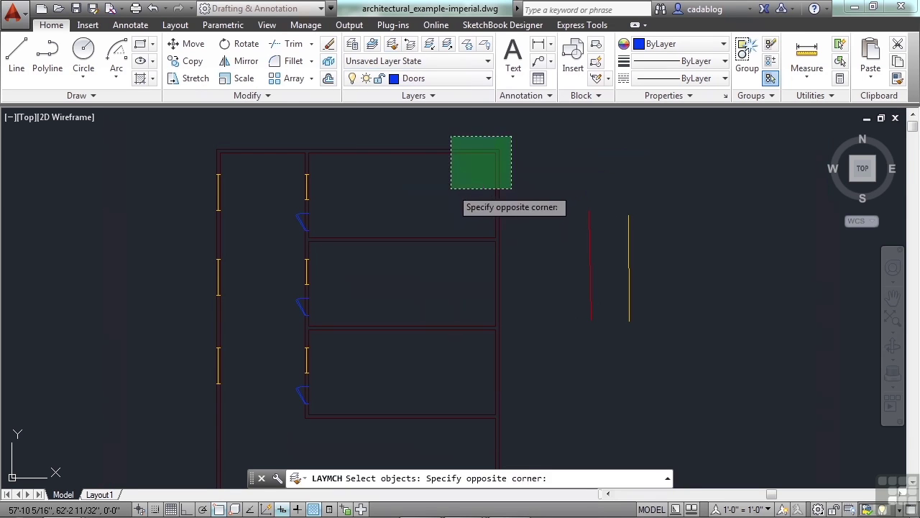
pyautogui.click(453, 190)
pyautogui.click(440, 206)
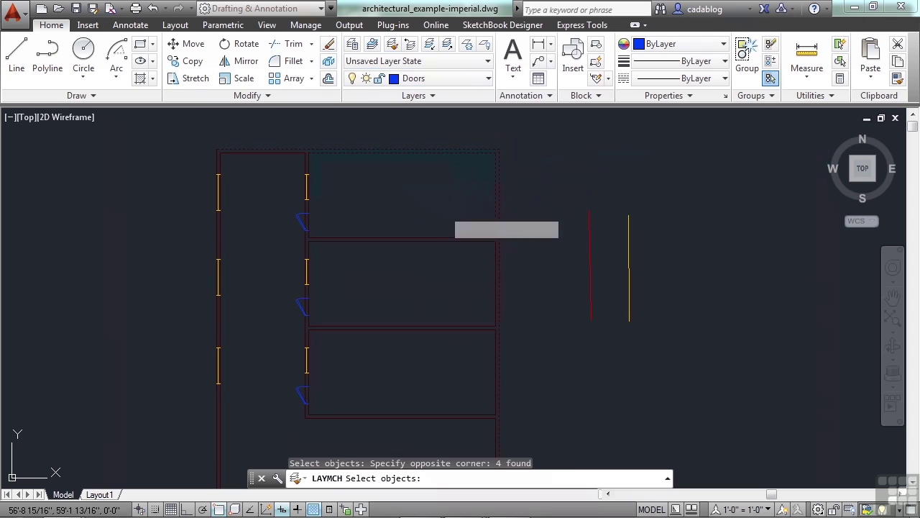
pyautogui.click(419, 283)
pyautogui.click(519, 273)
pyautogui.click(489, 279)
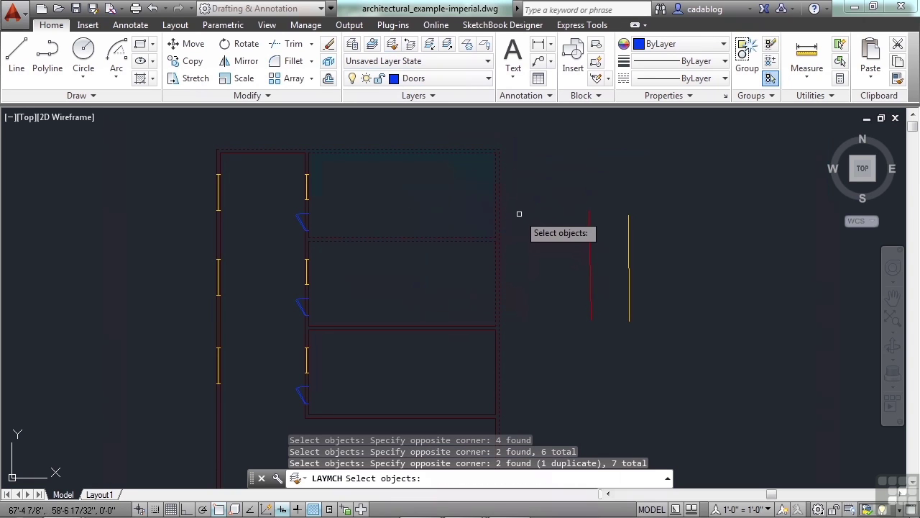
pyautogui.press('Return')
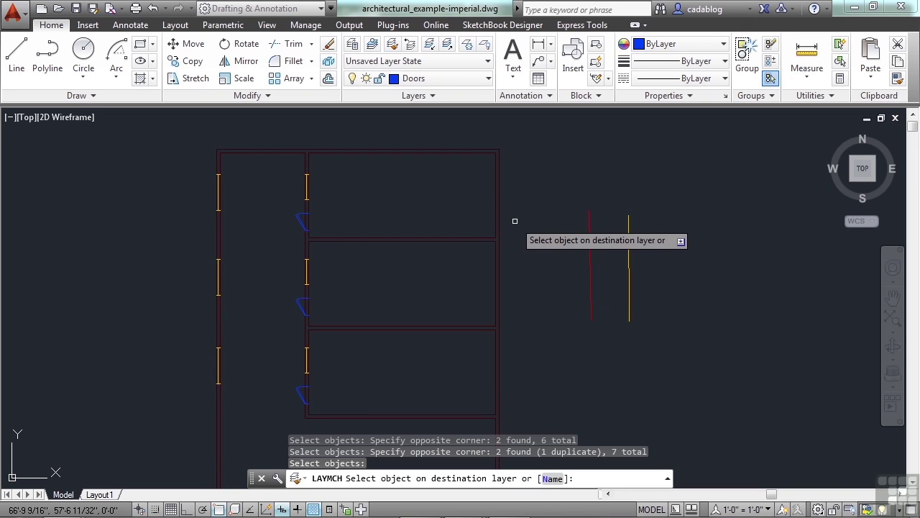
pyautogui.click(628, 249)
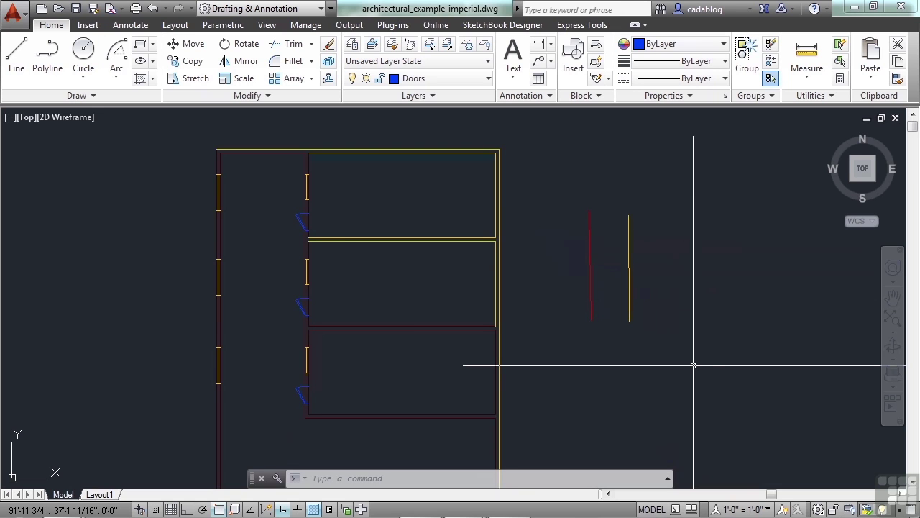
# Step: Isolate the Windows layer from the yellow top wall lines of the floor plan, and restore the other layers
pyautogui.click(436, 48)
pyautogui.click(468, 129)
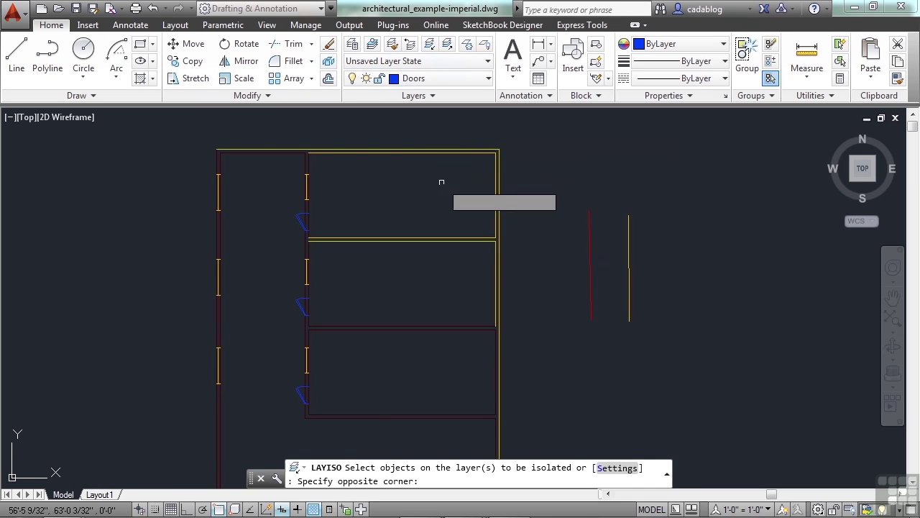
pyautogui.click(443, 182)
pyautogui.press('Return')
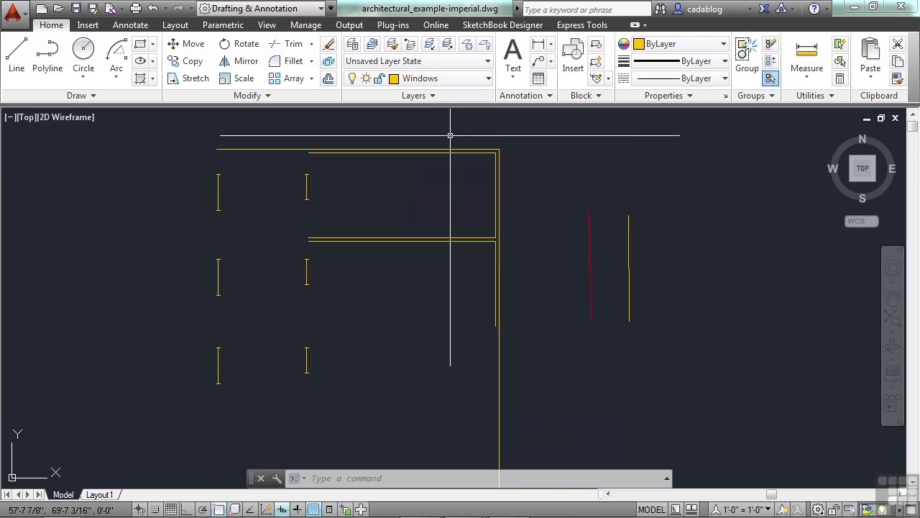
pyautogui.click(449, 46)
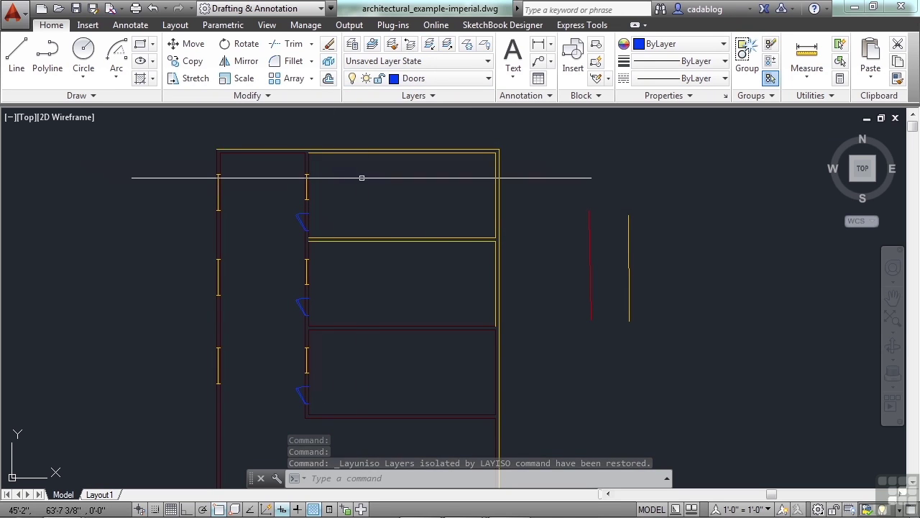
# Step: Isolate the Wall layer by picking the dark red wall line above the lower right room
pyautogui.click(429, 44)
pyautogui.click(425, 328)
pyautogui.press('Return')
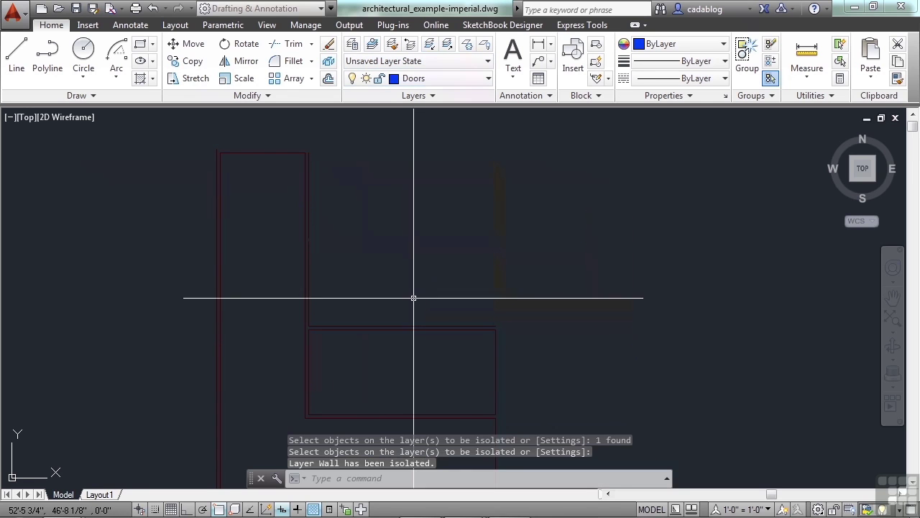
pyautogui.scroll(-2, 417, 297)
pyautogui.moveTo(406, 287); pyautogui.dragTo(434, 255, button='middle')
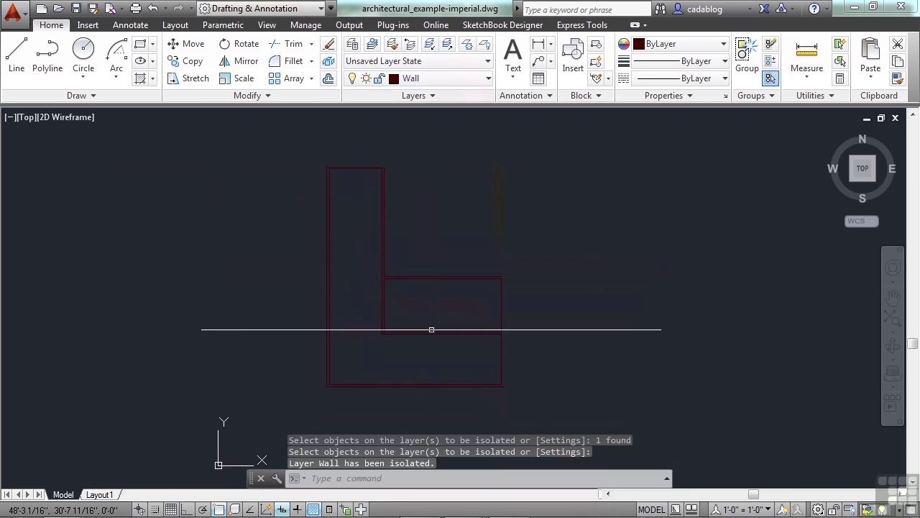
# Step: Erase the two parallel horizontal wall lines along the bottom of the lower right room
pyautogui.scroll(3, 435, 334)
pyautogui.write('e')
pyautogui.press('Return')
pyautogui.click(366, 381)
pyautogui.click(365, 253)
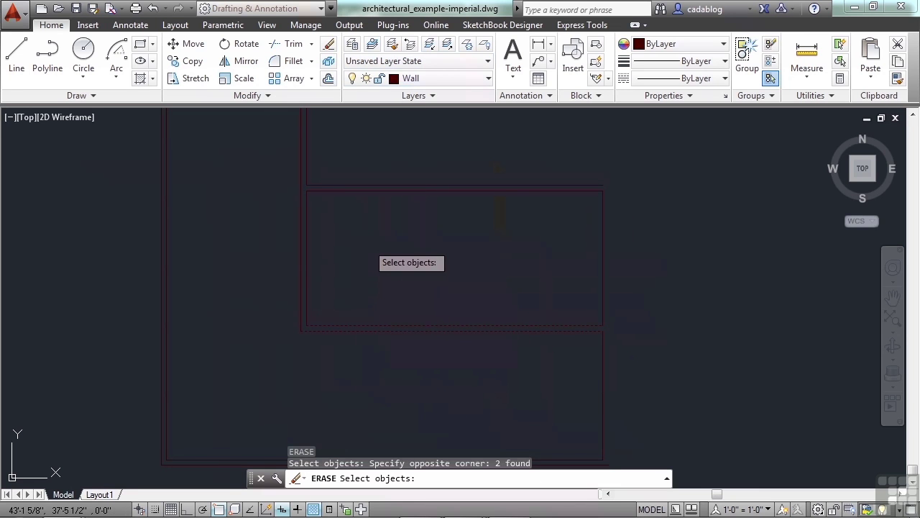
pyautogui.press('Return')
pyautogui.click(553, 294)
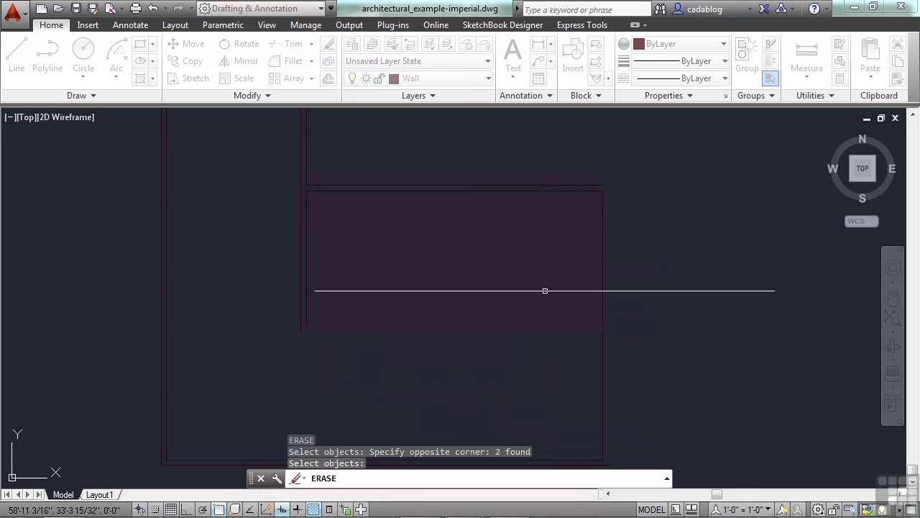
pyautogui.scroll(-2, 439, 244)
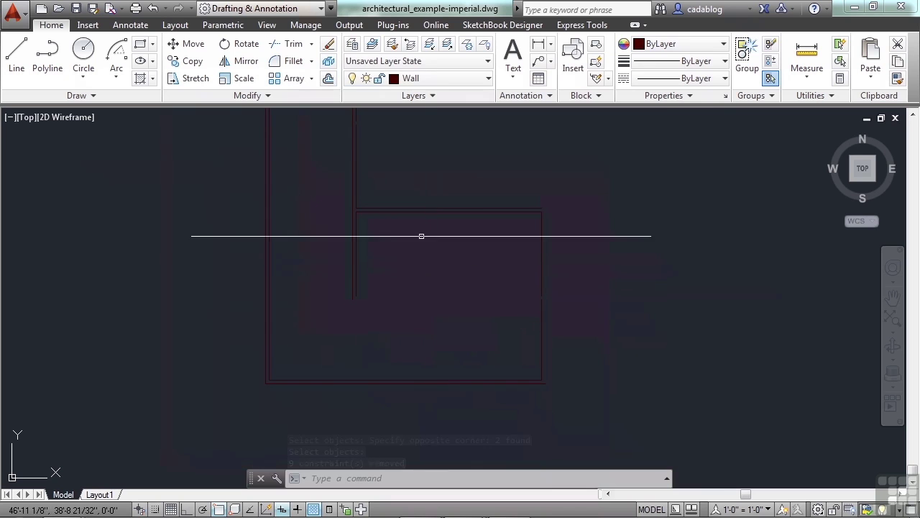
# Step: Unisolate the layers and examine the whole floor plan with the erased wall
pyautogui.click(447, 43)
pyautogui.scroll(-2, 421, 292)
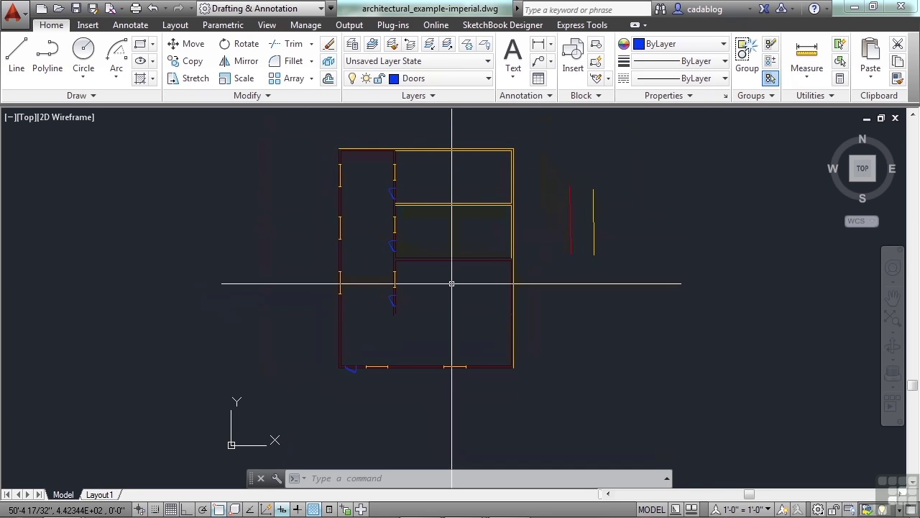
pyautogui.scroll(2, 442, 243)
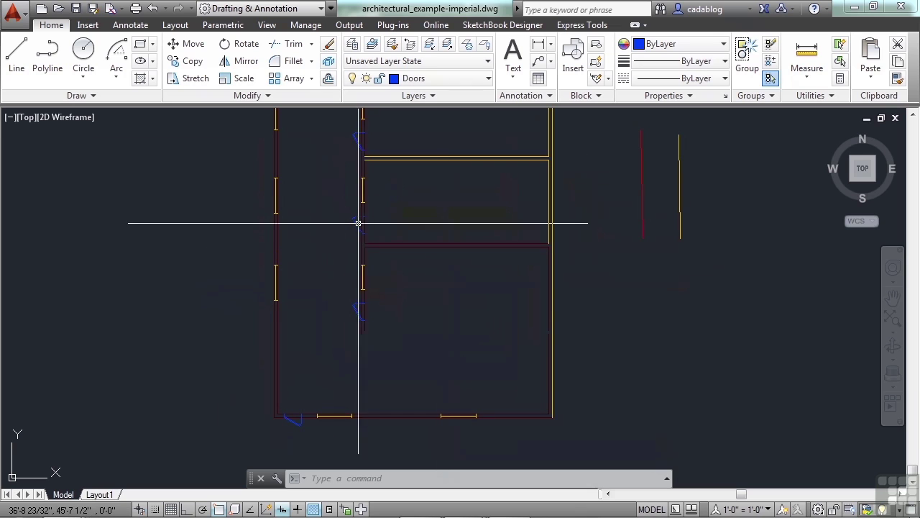
pyautogui.scroll(-2, 432, 261)
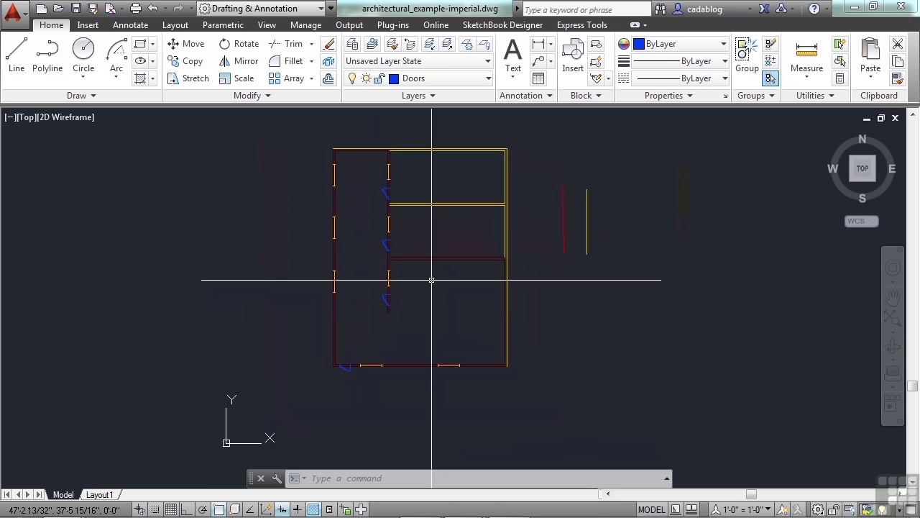
# Step: Freeze the Windows layer by picking the yellow wall line between the two upper right rooms
pyautogui.click(466, 47)
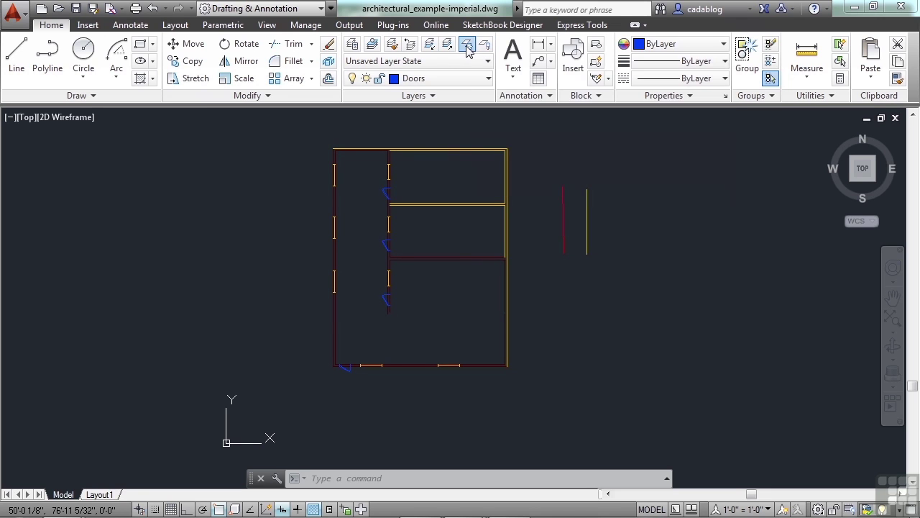
pyautogui.click(453, 203)
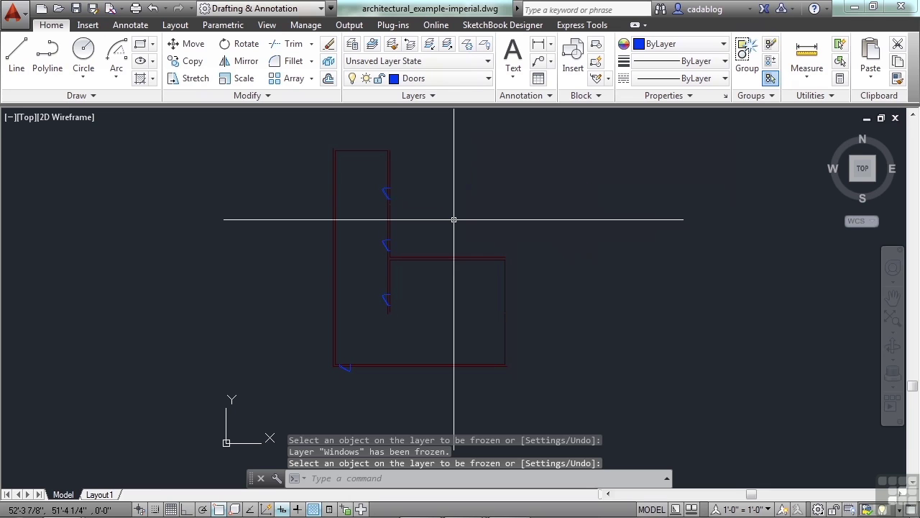
pyautogui.press('Return')
pyautogui.click(472, 139)
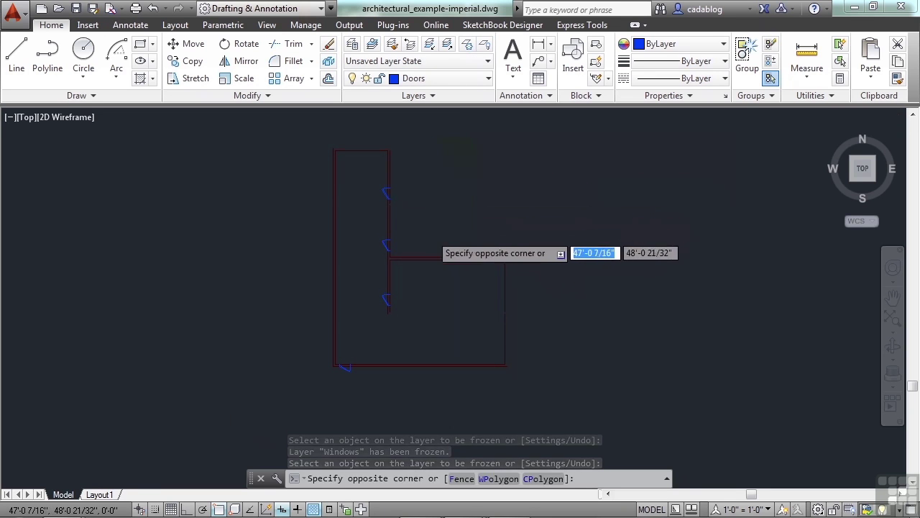
# Step: Thaw the Windows layer in the Layer Properties Manager
pyautogui.click(432, 257)
pyautogui.click(541, 141)
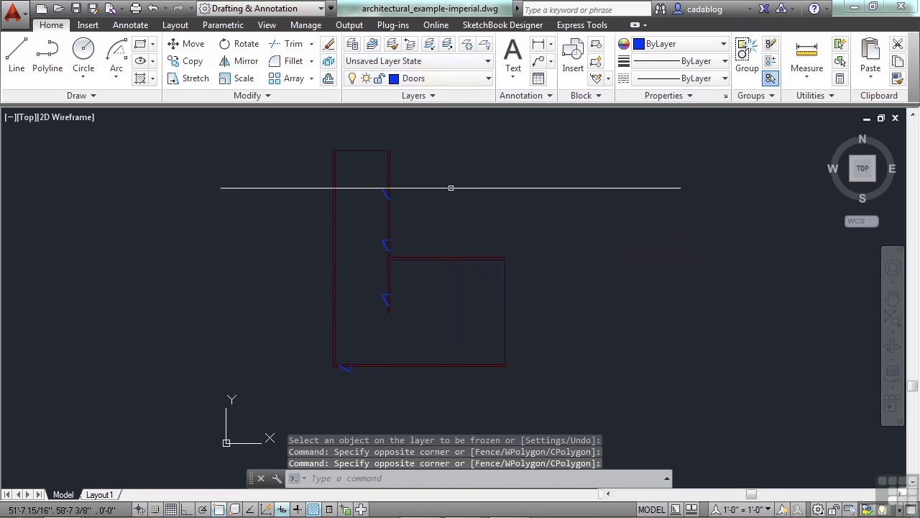
pyautogui.write('la')
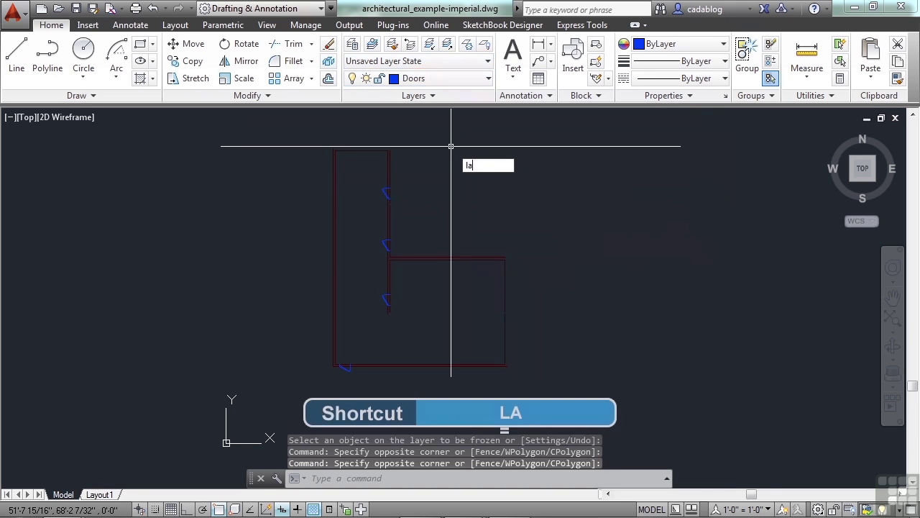
pyautogui.press('Return')
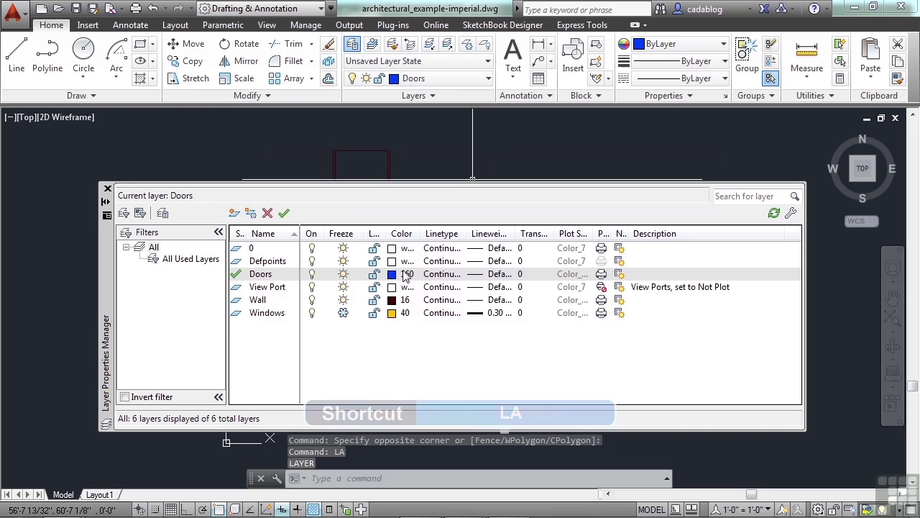
pyautogui.click(344, 314)
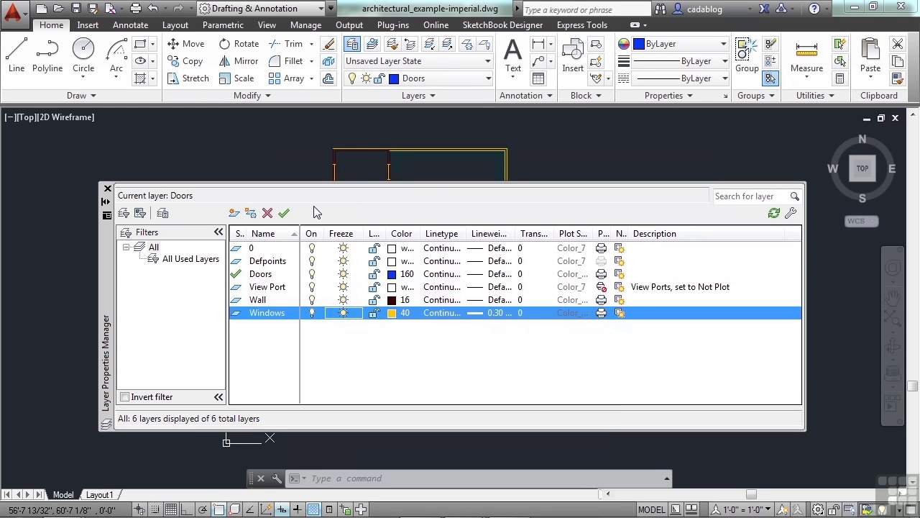
# Step: Turn the Windows layer off in the Layer Properties Manager, check the floor plan, and turn the layer back on
pyautogui.click(310, 314)
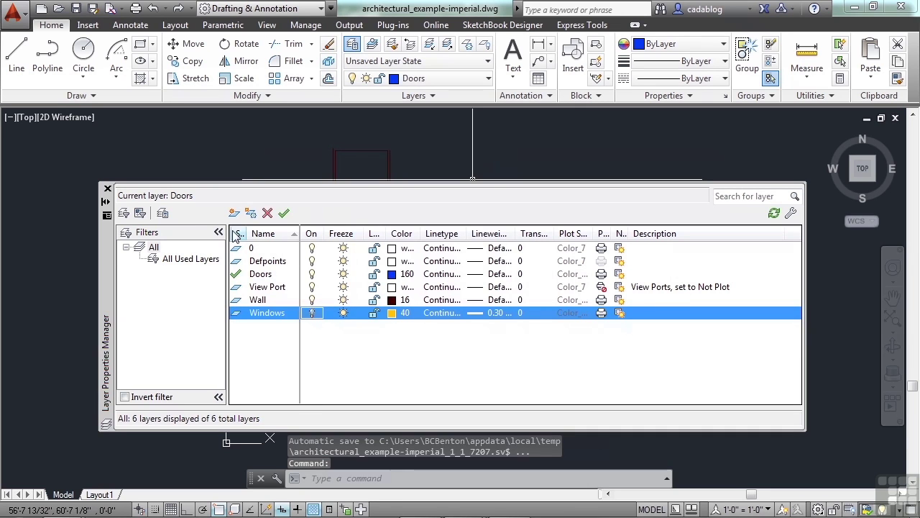
pyautogui.click(107, 188)
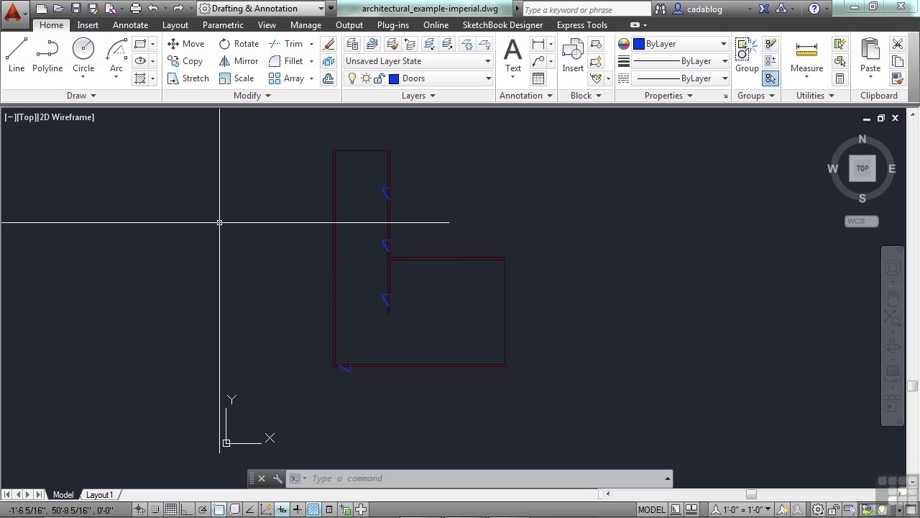
pyautogui.write('la')
pyautogui.press('Return')
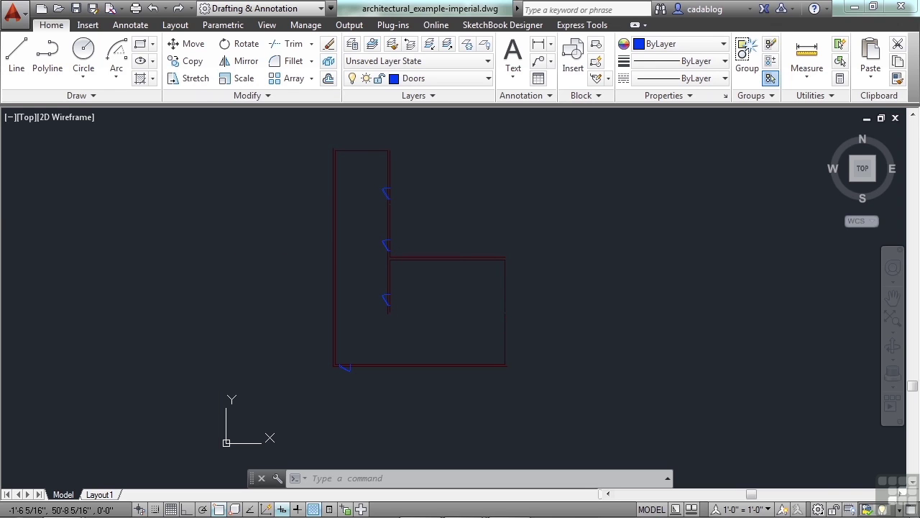
pyautogui.click(312, 312)
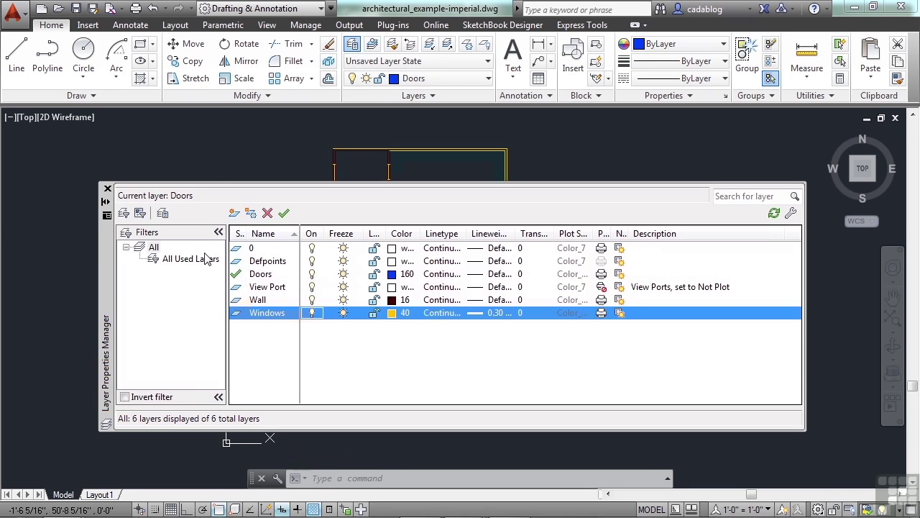
pyautogui.click(107, 189)
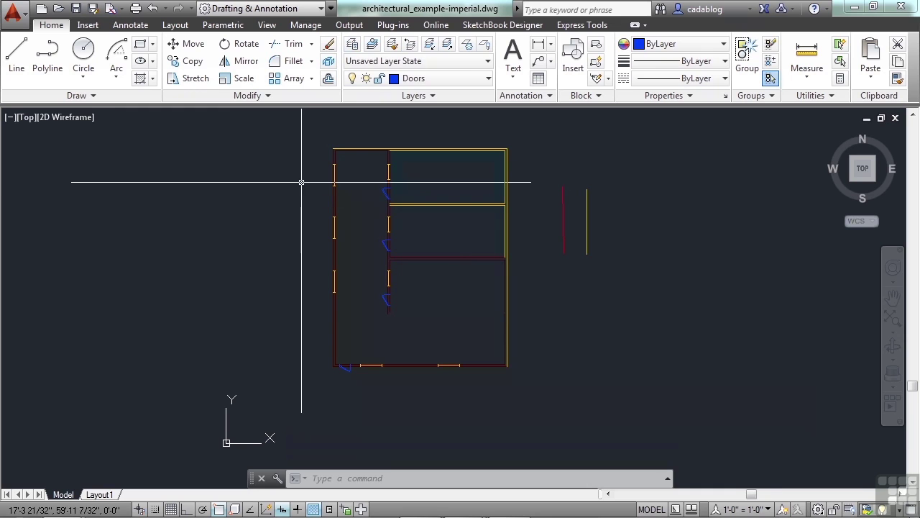
# Step: Look at the options for creating and managing layer states without choosing one
pyautogui.click(487, 62)
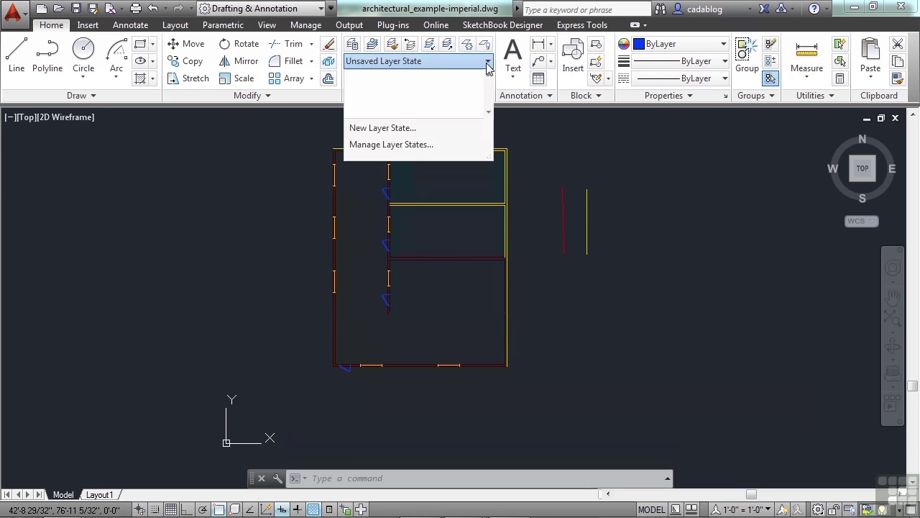
pyautogui.click(516, 134)
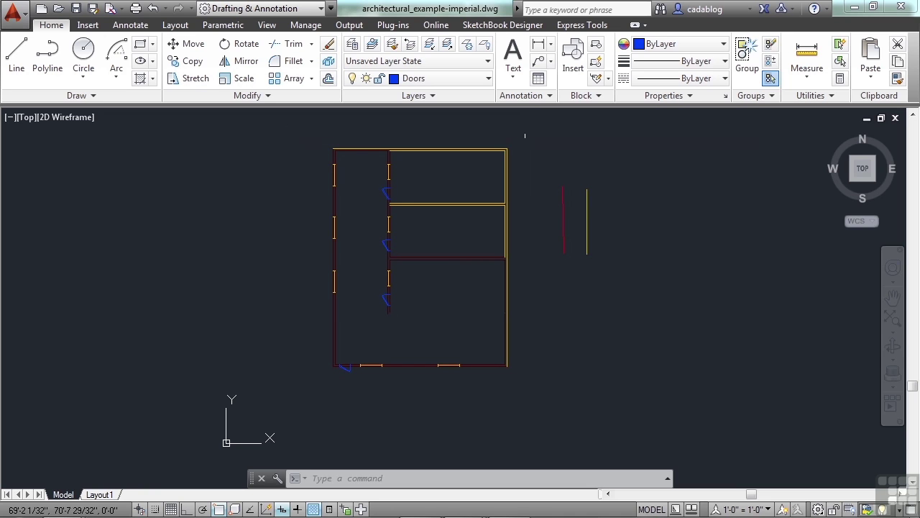
pyautogui.click(487, 61)
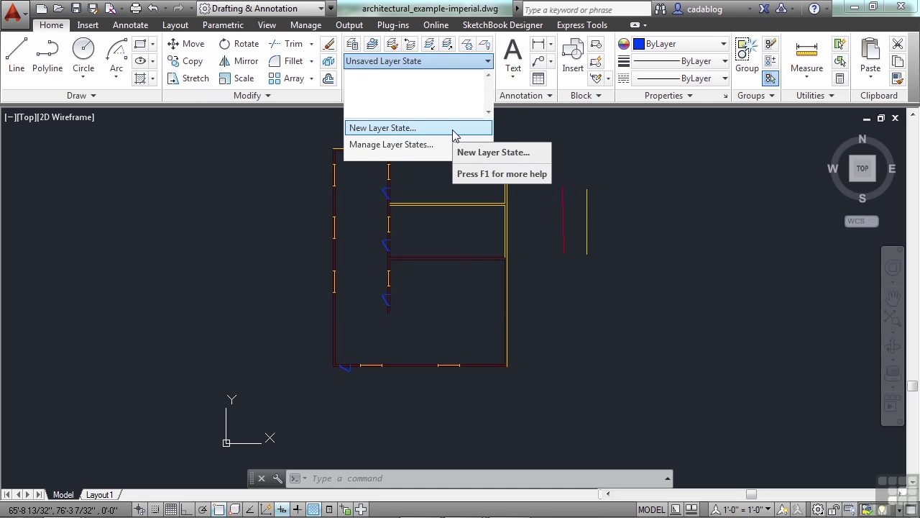
pyautogui.click(476, 99)
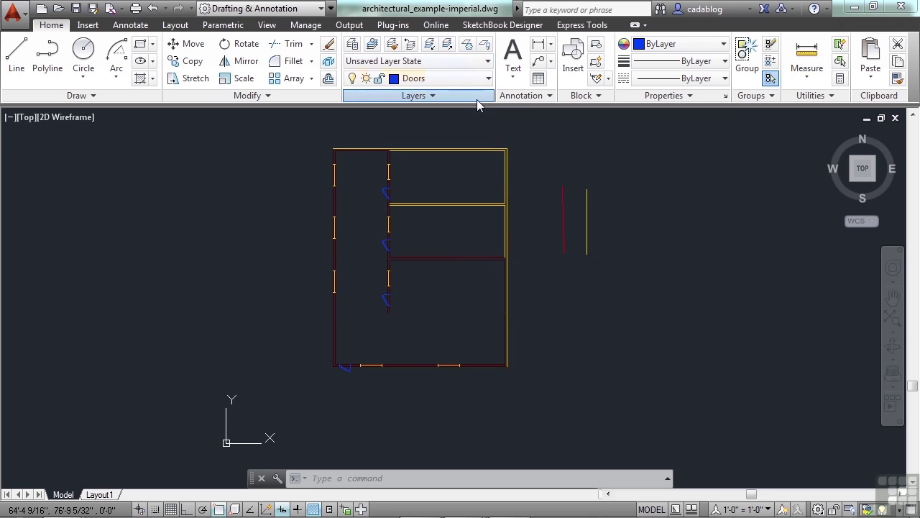
# Step: Change the lower yellow wall line between the two upper right rooms to the current layer, Doors
pyautogui.click(477, 99)
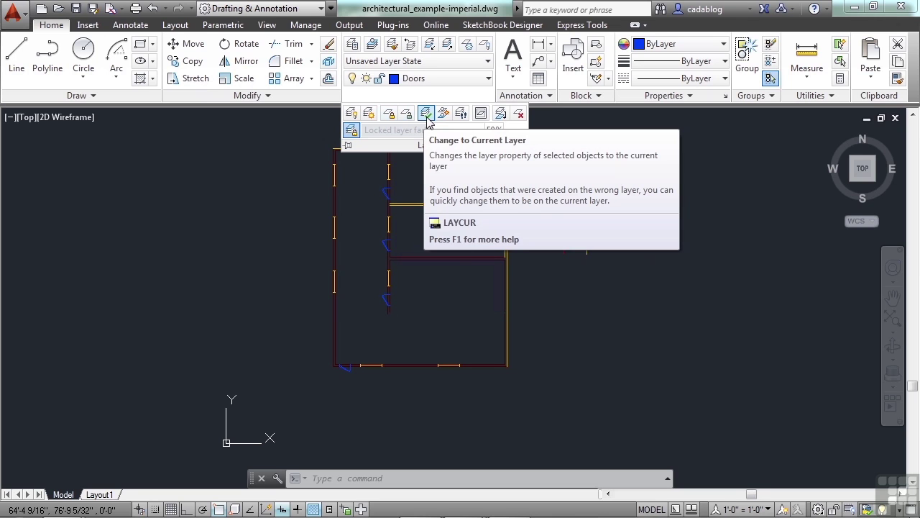
pyautogui.click(427, 115)
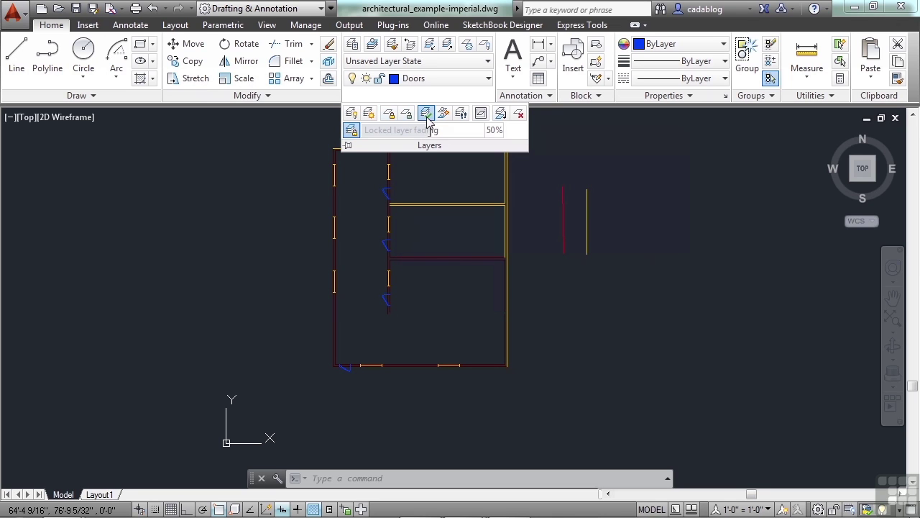
pyautogui.click(448, 207)
pyautogui.press('Return')
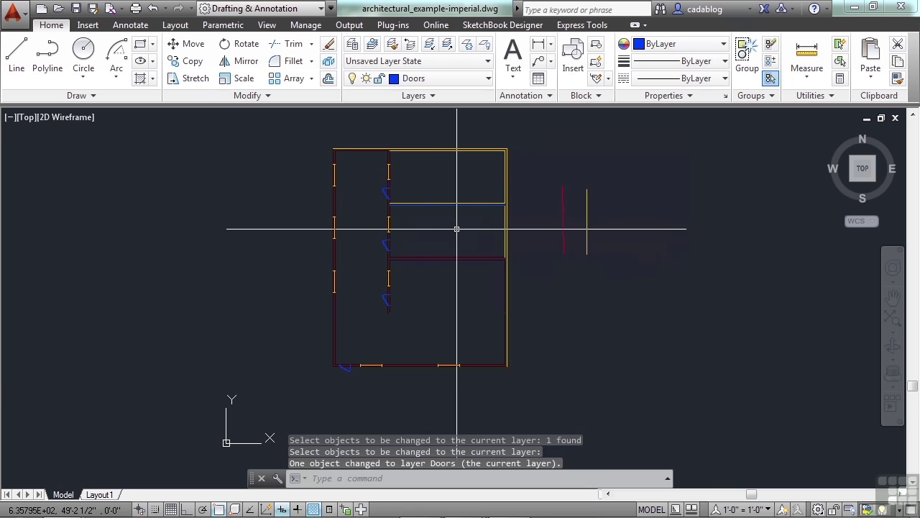
# Step: Change the remaining yellow wall line between the two upper right rooms to the current Doors layer
pyautogui.scroll(4, 443, 207)
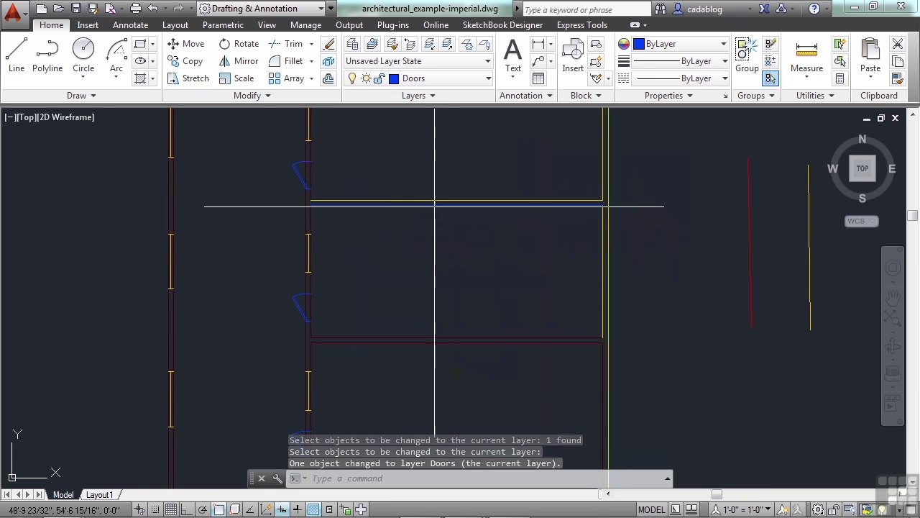
pyautogui.click(434, 200)
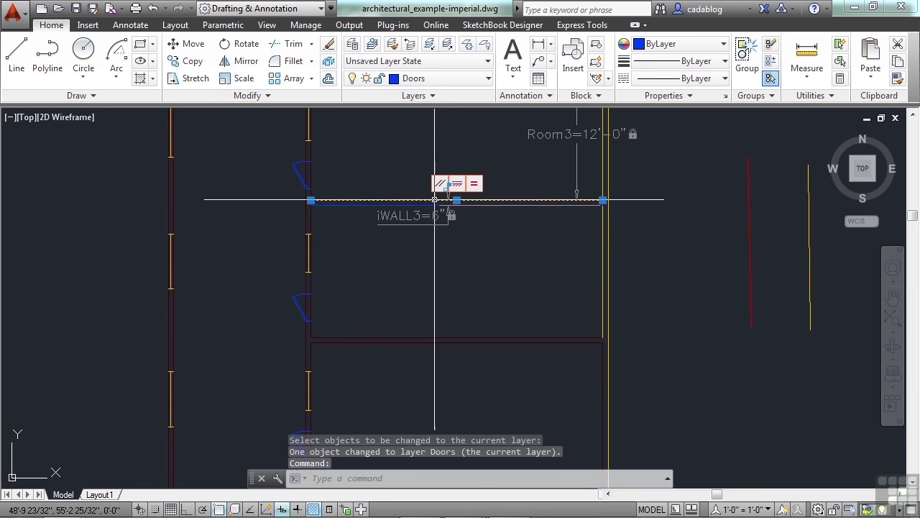
pyautogui.click(424, 96)
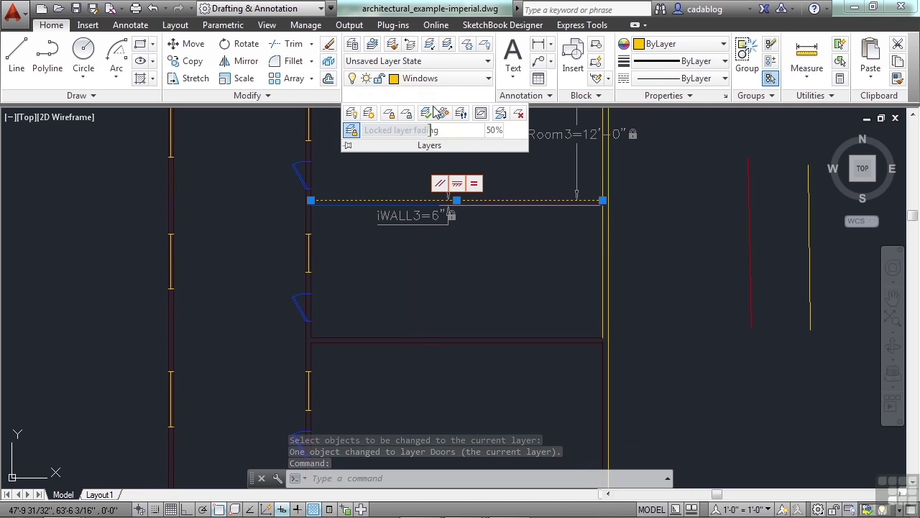
pyautogui.click(427, 113)
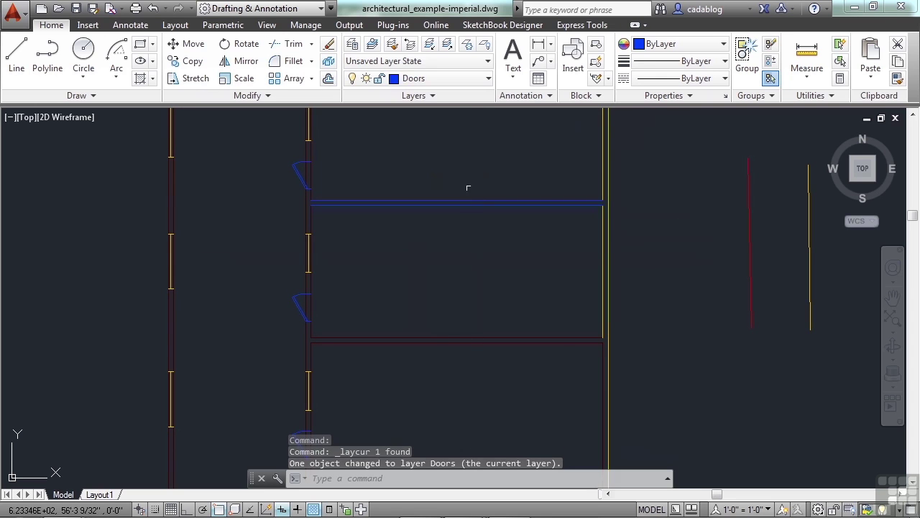
# Step: Use Layer Walk to view the Defpoints, Doors, View Port, Wall and Windows layers one by one, and close it
pyautogui.click(443, 96)
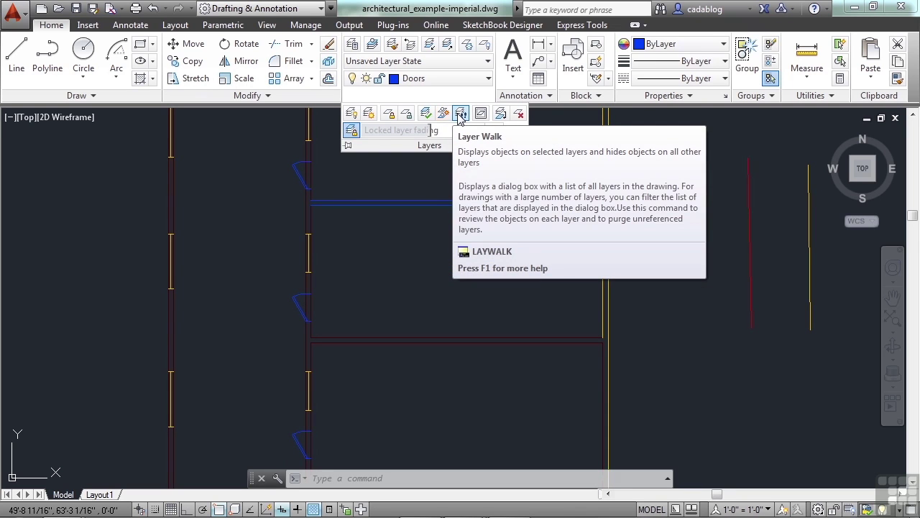
pyautogui.click(461, 115)
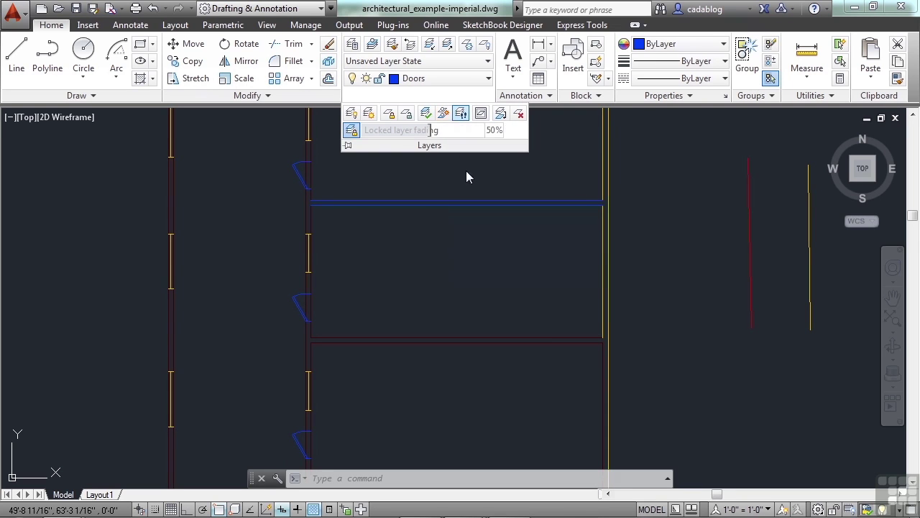
pyautogui.click(381, 218)
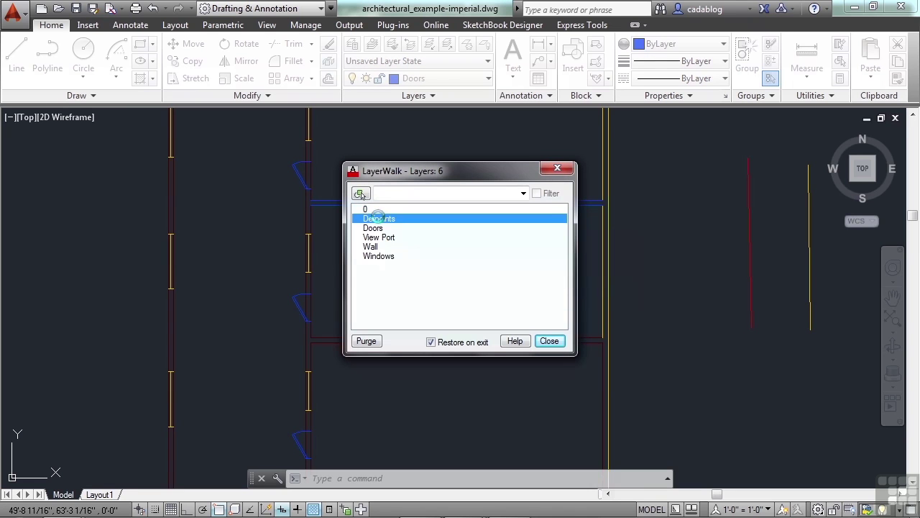
pyautogui.click(379, 230)
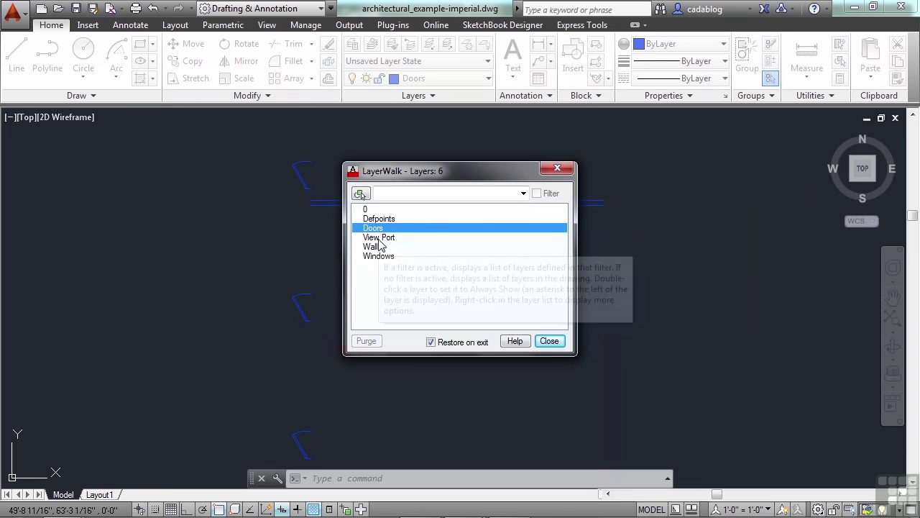
pyautogui.click(379, 240)
pyautogui.click(378, 248)
pyautogui.click(379, 256)
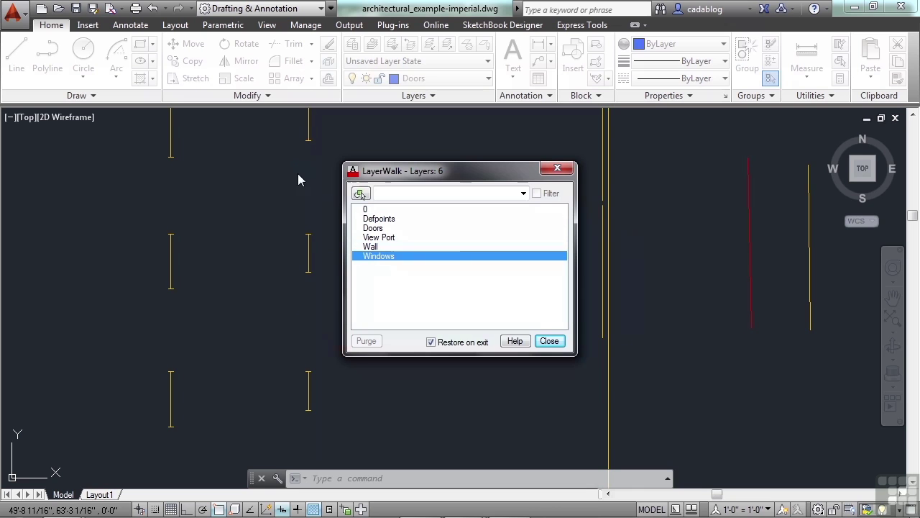
pyautogui.click(549, 341)
pyautogui.scroll(-5, 485, 246)
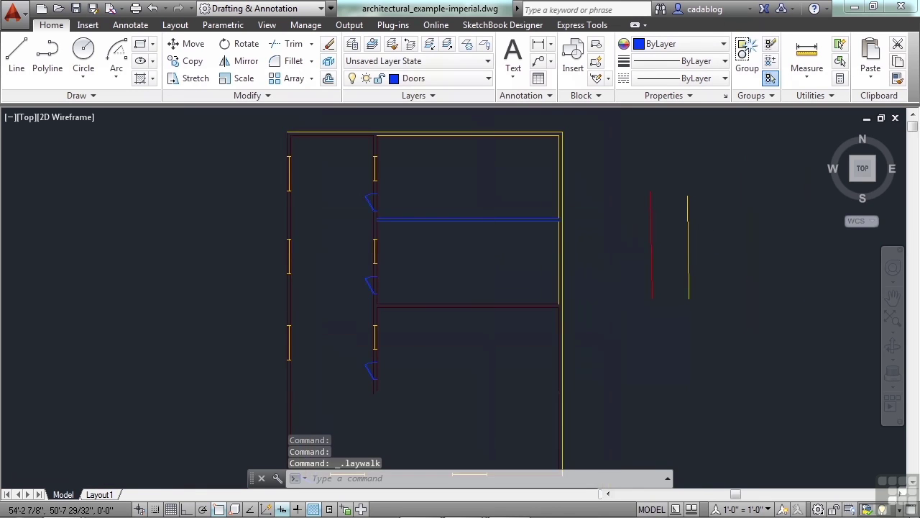
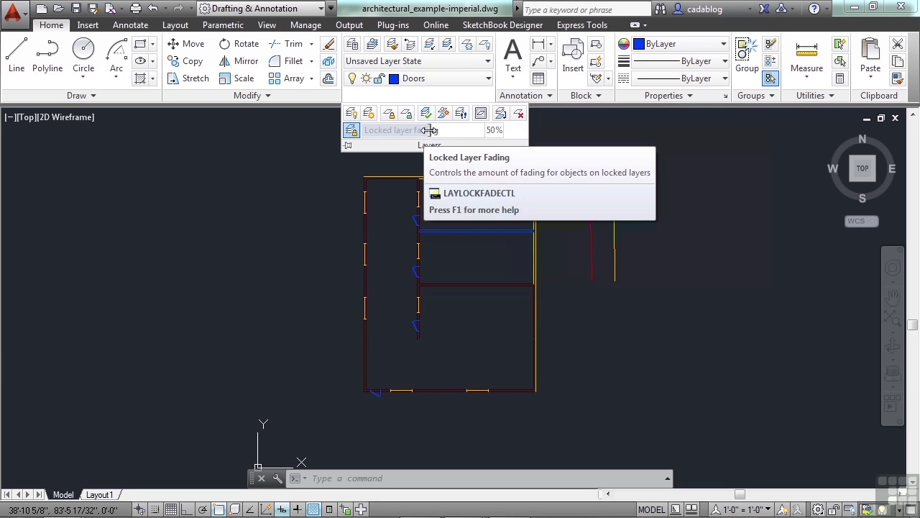
# Step: Try other locked layer fading amounts, including 0%, and set the fading back to 50%
pyautogui.moveTo(430, 130); pyautogui.dragTo(493, 139)
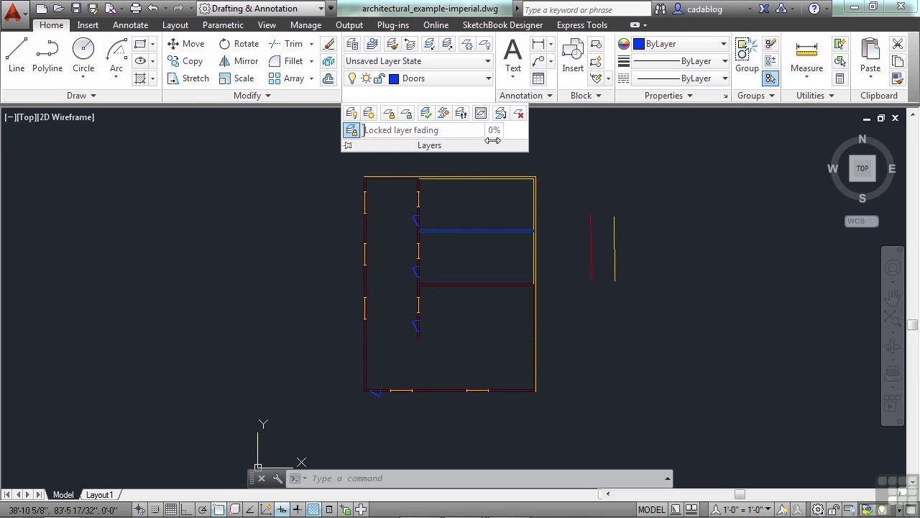
pyautogui.click(354, 136)
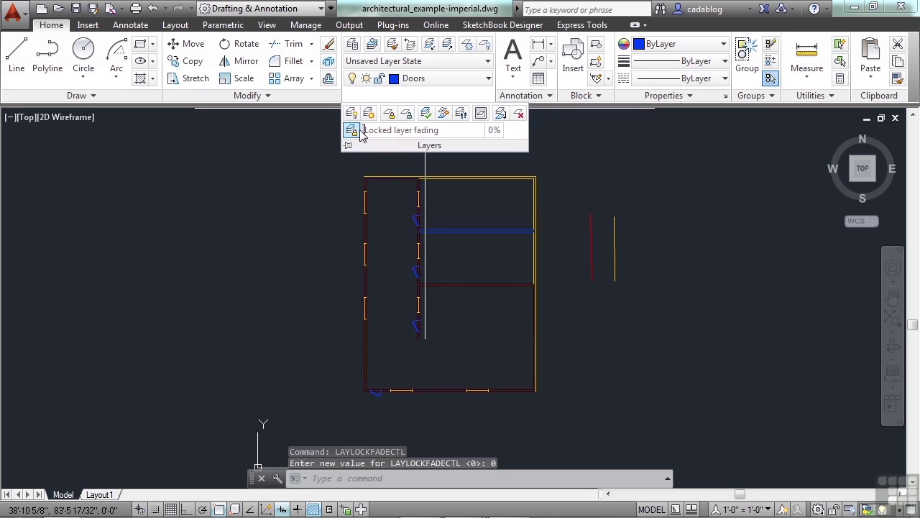
pyautogui.moveTo(363, 134); pyautogui.dragTo(509, 140)
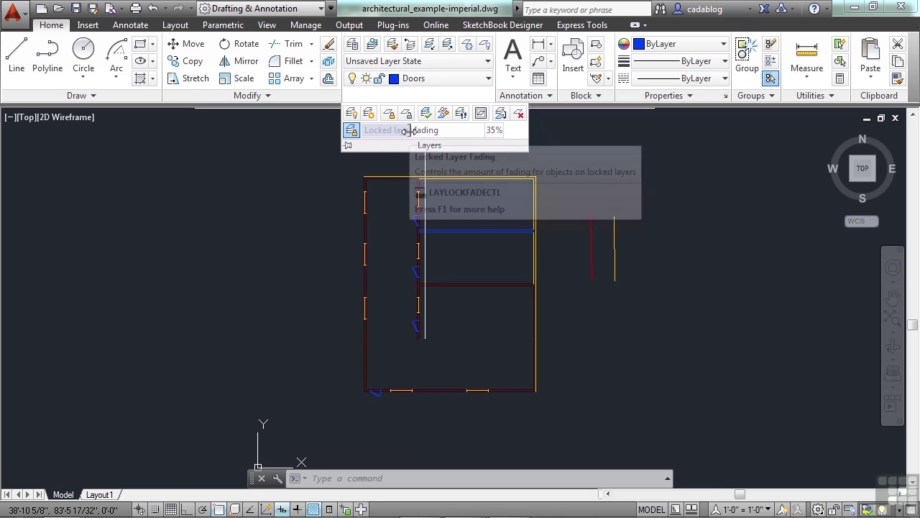
pyautogui.click(494, 130)
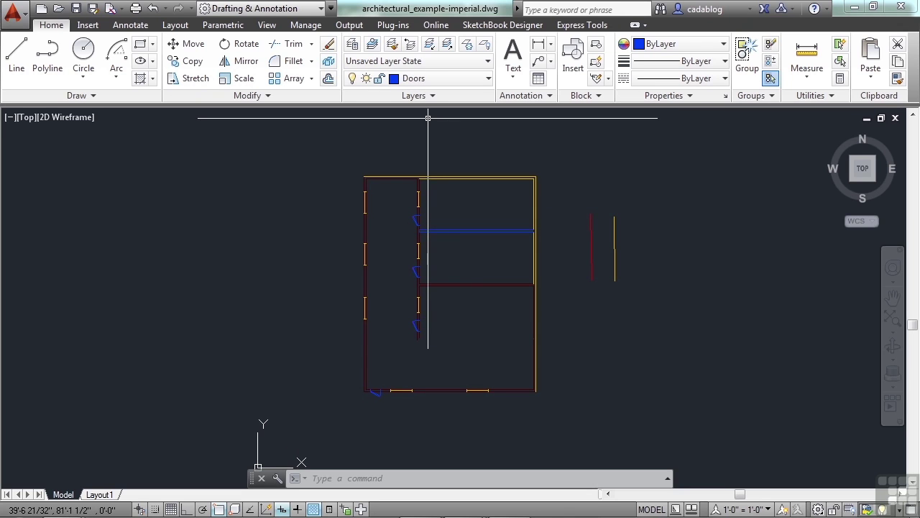
pyautogui.click(429, 96)
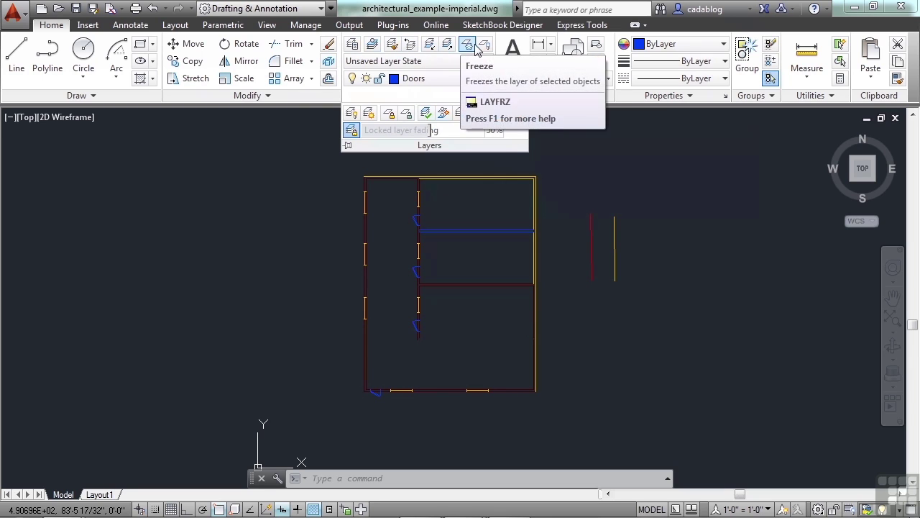
pyautogui.click(267, 136)
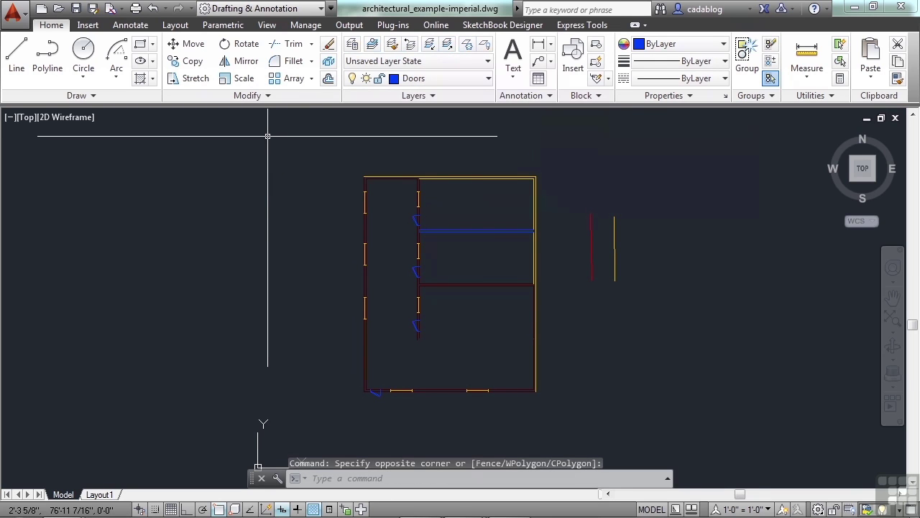